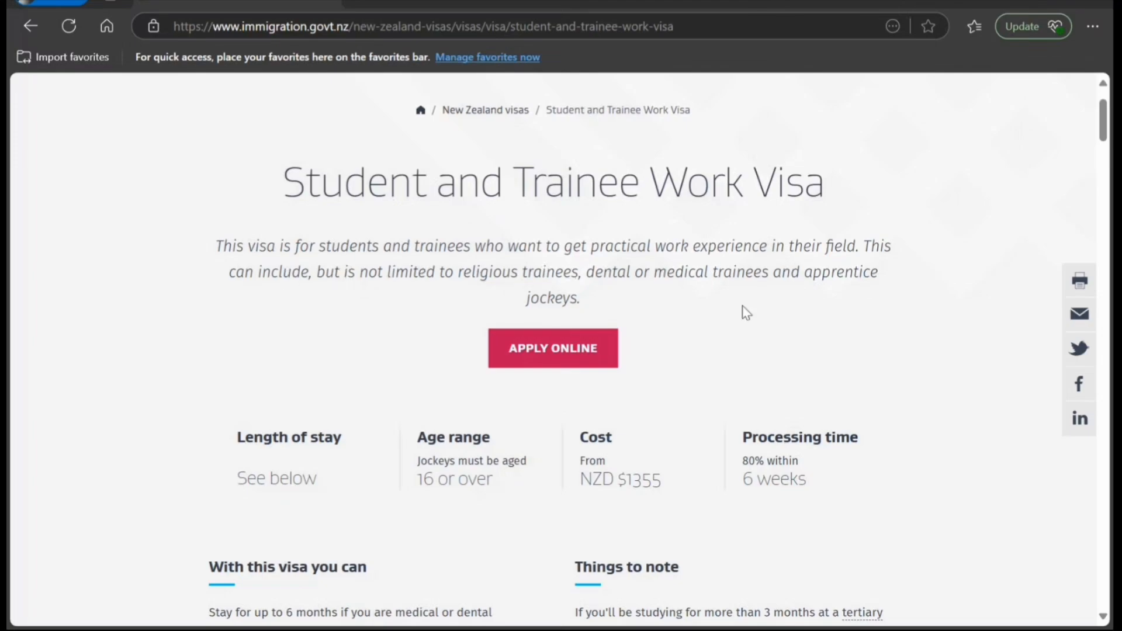
scroll(696, 322, down, 1)
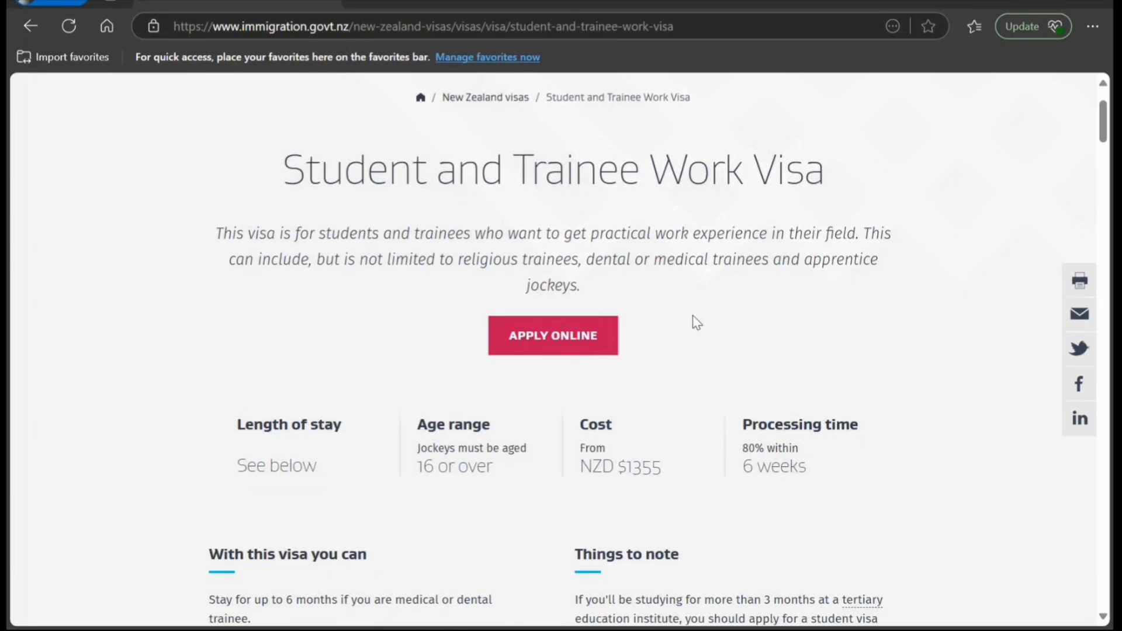
scroll(697, 323, down, 3)
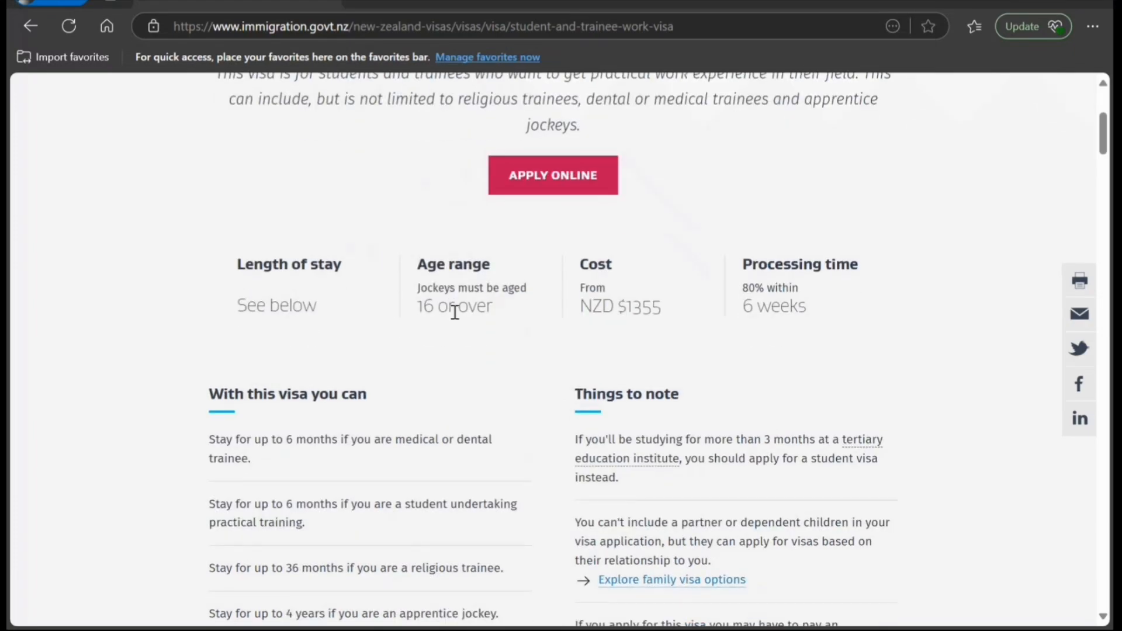
drag(435, 310, 489, 313)
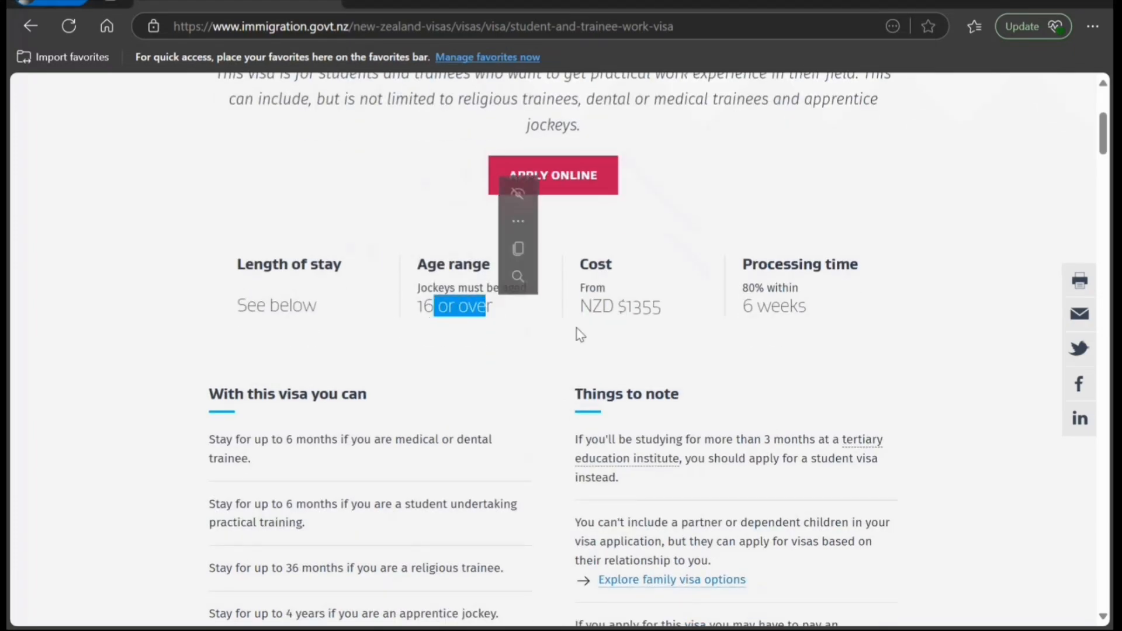
click(587, 333)
drag(602, 319, 636, 333)
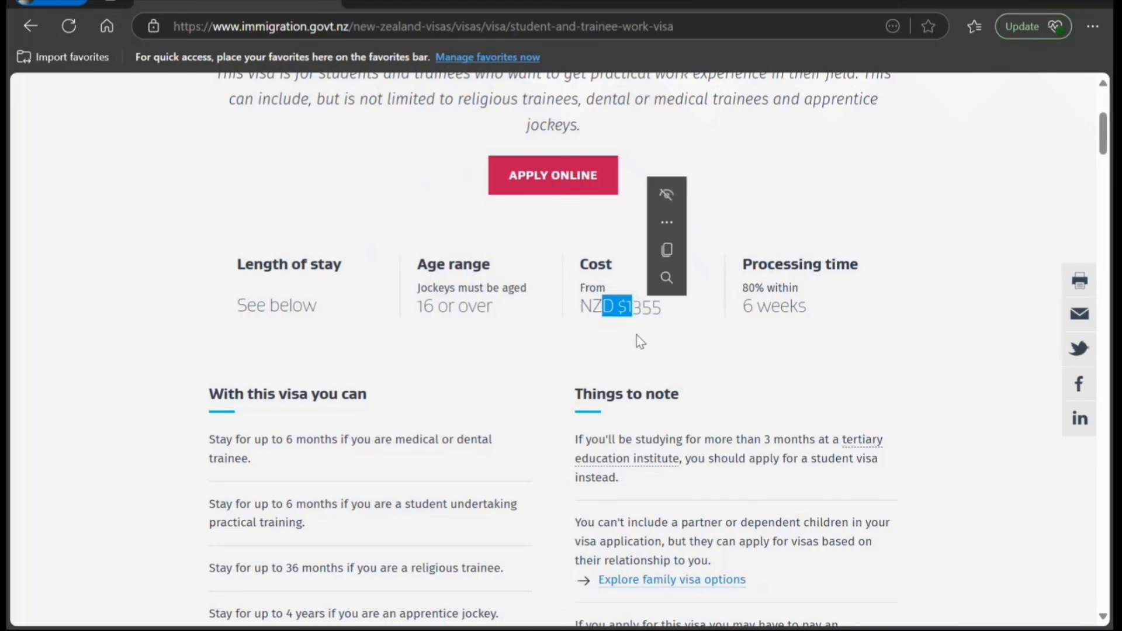
click(778, 310)
scroll(623, 341, down, 3)
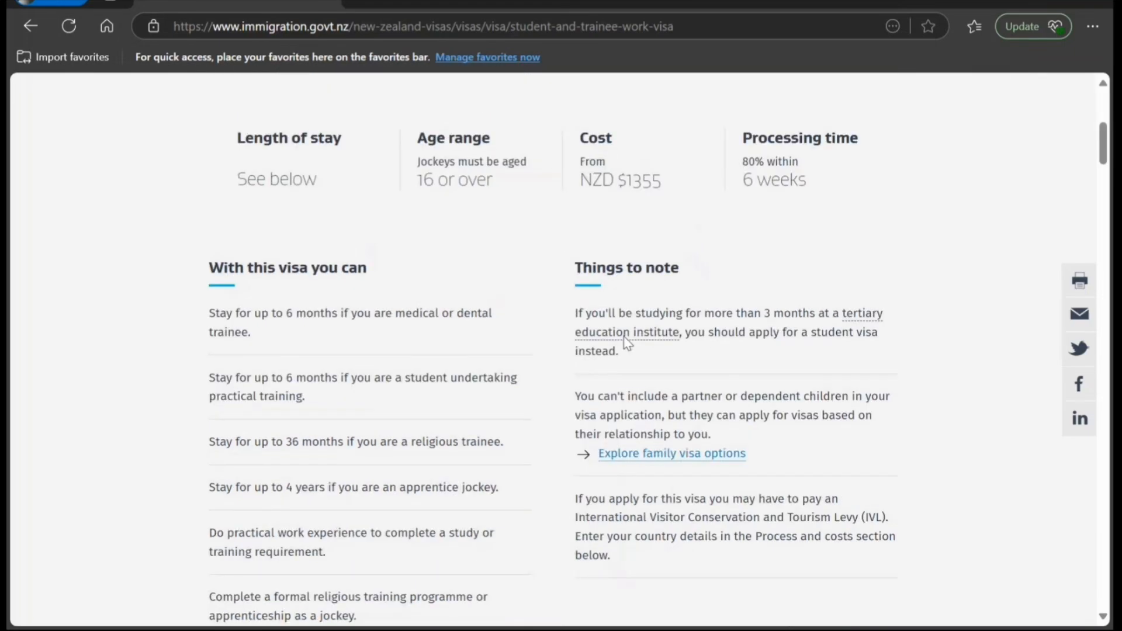
drag(286, 267, 464, 267)
drag(219, 286, 260, 290)
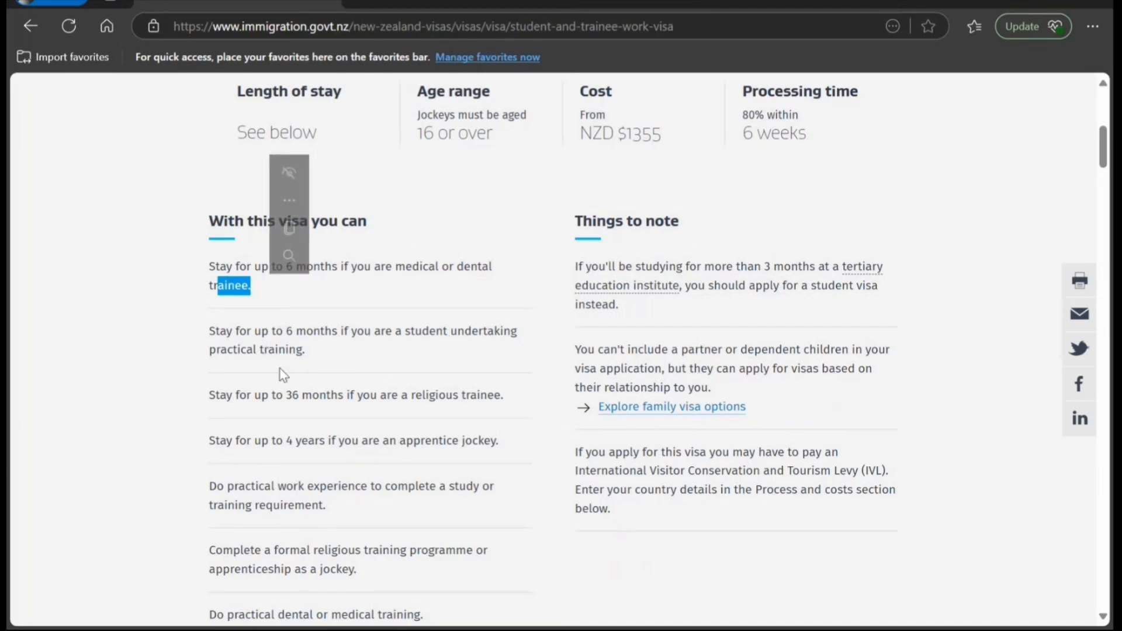
scroll(293, 418, down, 1)
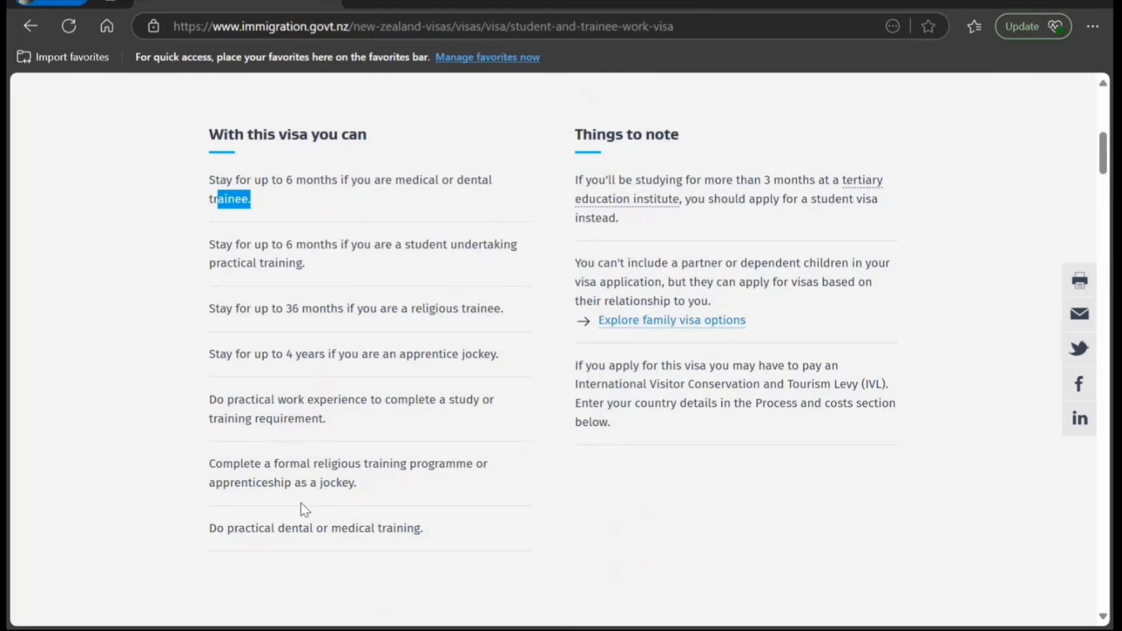
scroll(305, 510, down, 3)
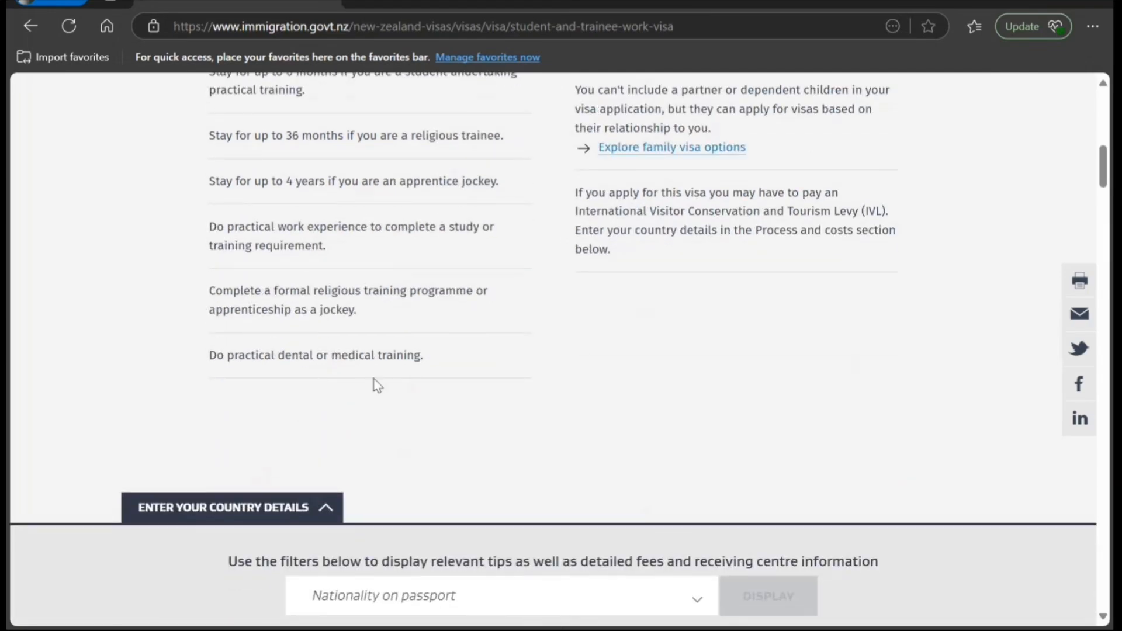
scroll(374, 383, down, 3)
scroll(372, 386, up, 12)
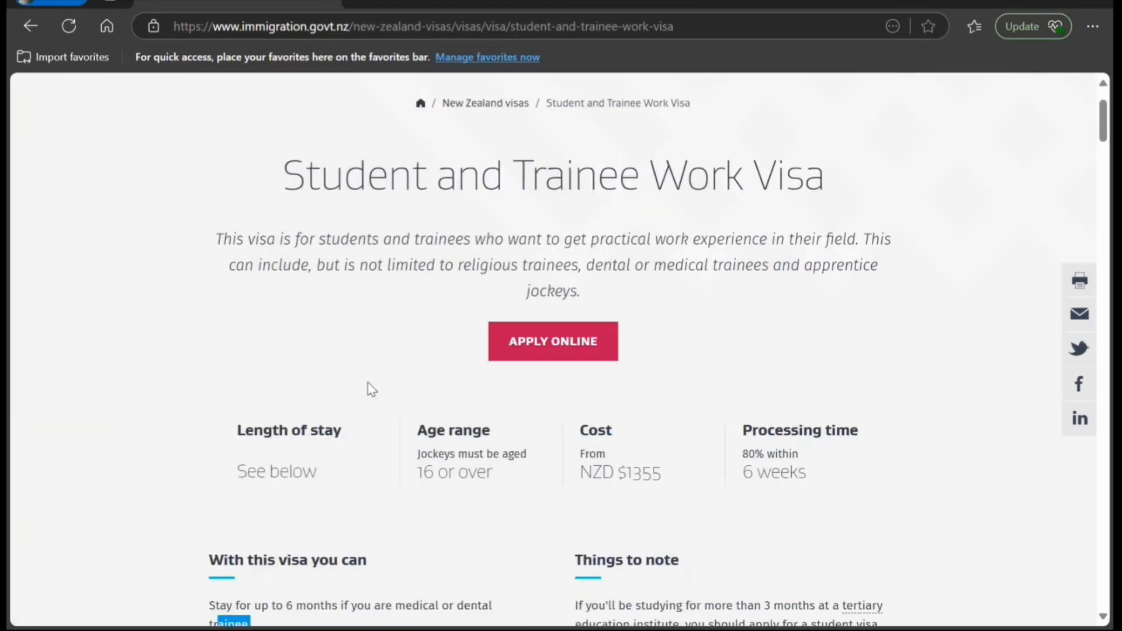
scroll(369, 387, up, 2)
- Start applying online for the work visa and sign in through RealMe to reach My Account
scroll(370, 387, down, 2)
click(520, 351)
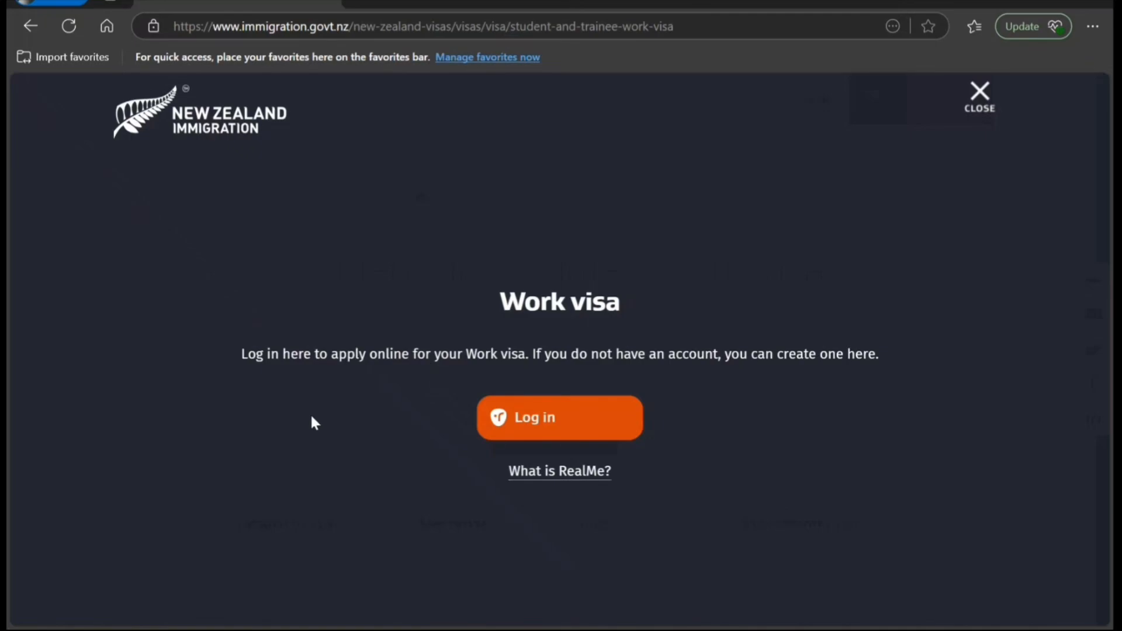
click(549, 416)
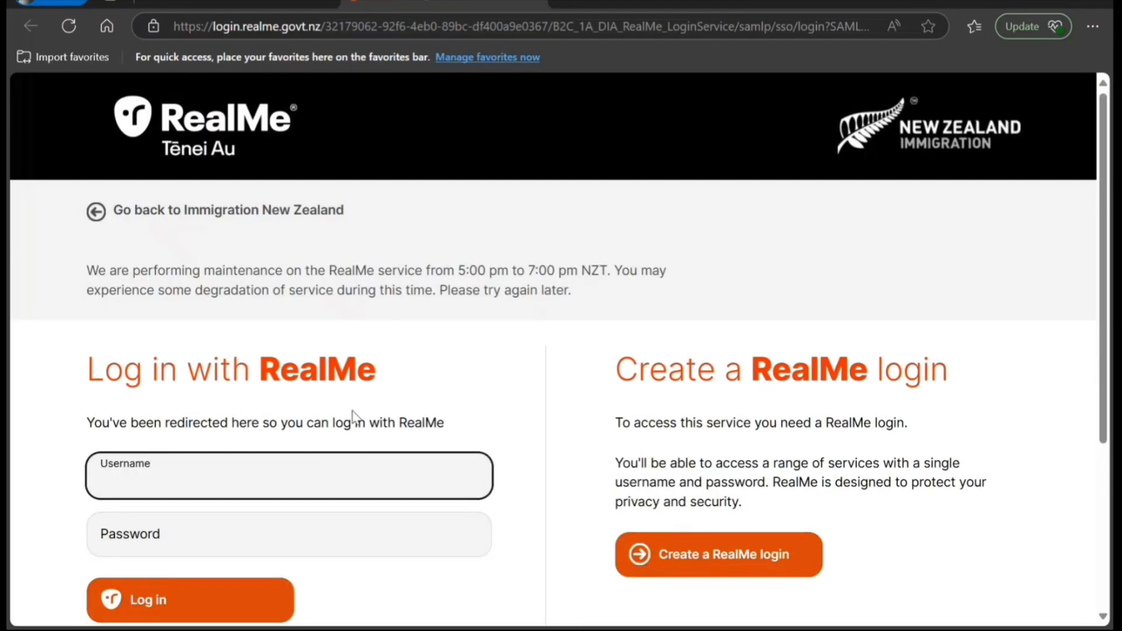
scroll(351, 419, down, 3)
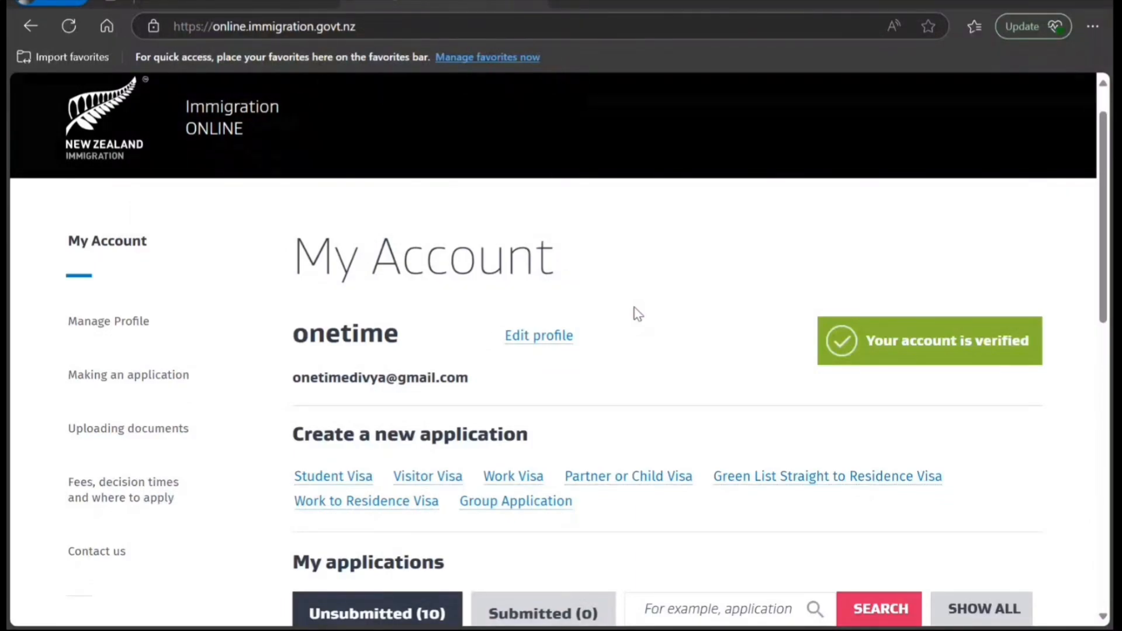
- Start a Work Visa application and answer the eligibility questions Yes, Yes and No
click(513, 477)
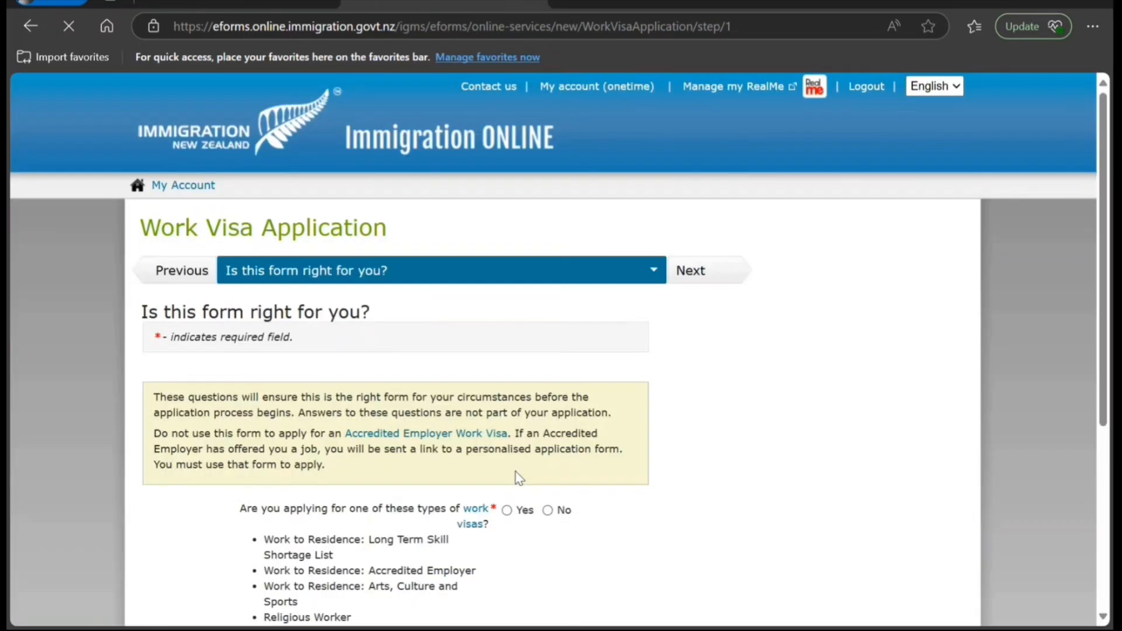
scroll(519, 478, down, 3)
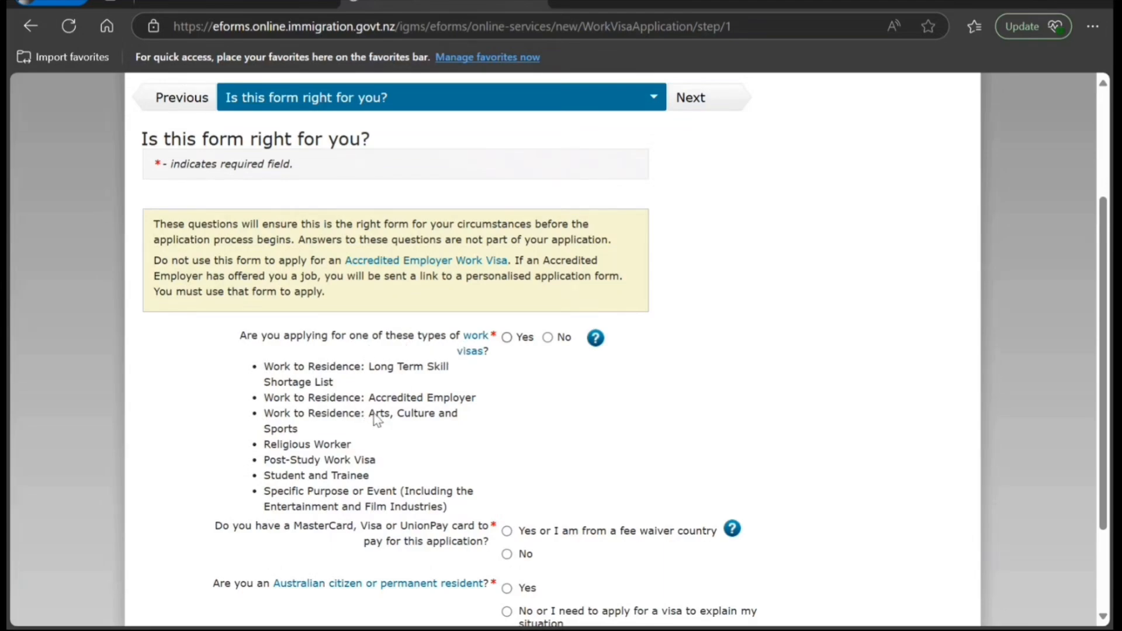
click(507, 338)
scroll(513, 466, down, 3)
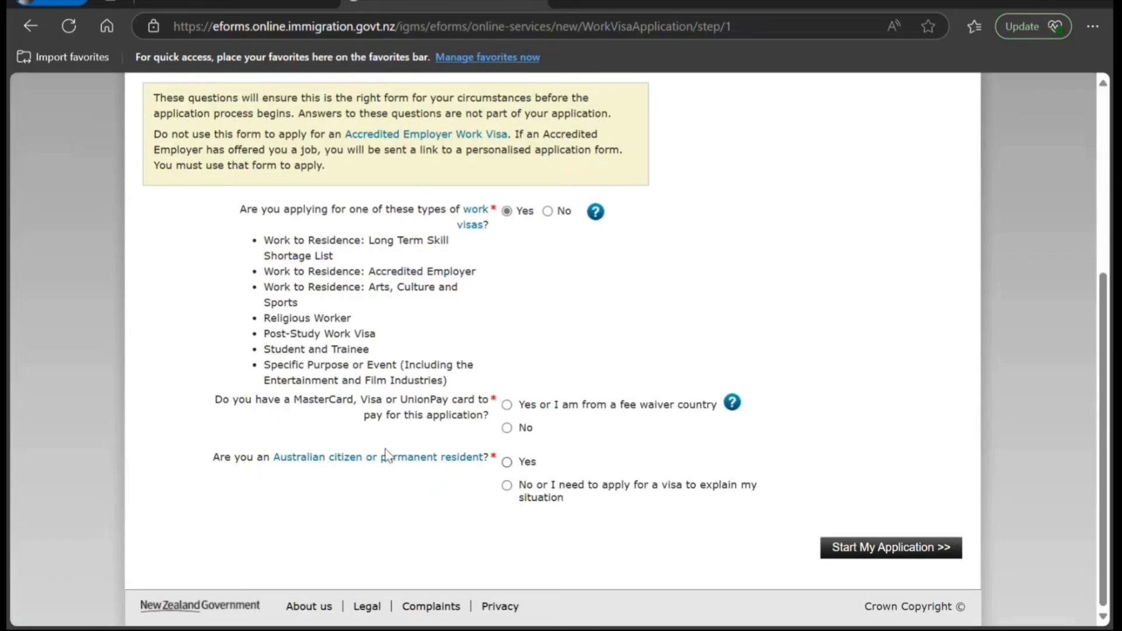
click(508, 405)
click(507, 486)
- Submit the eligibility answers and acknowledge the processing notice to open the application
click(860, 548)
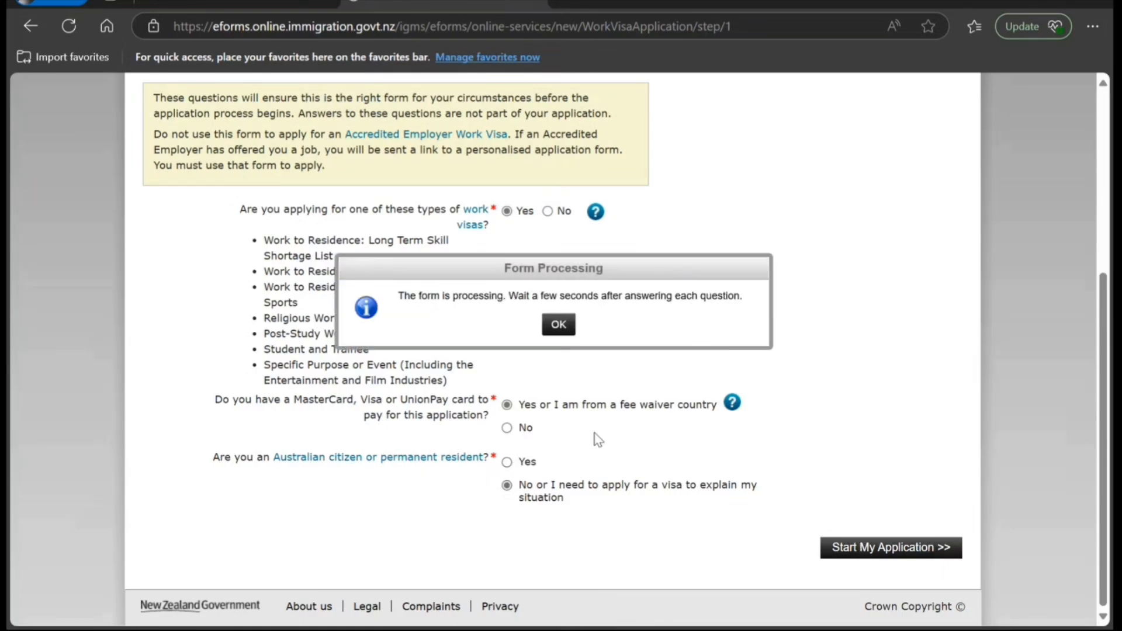
click(557, 322)
click(869, 552)
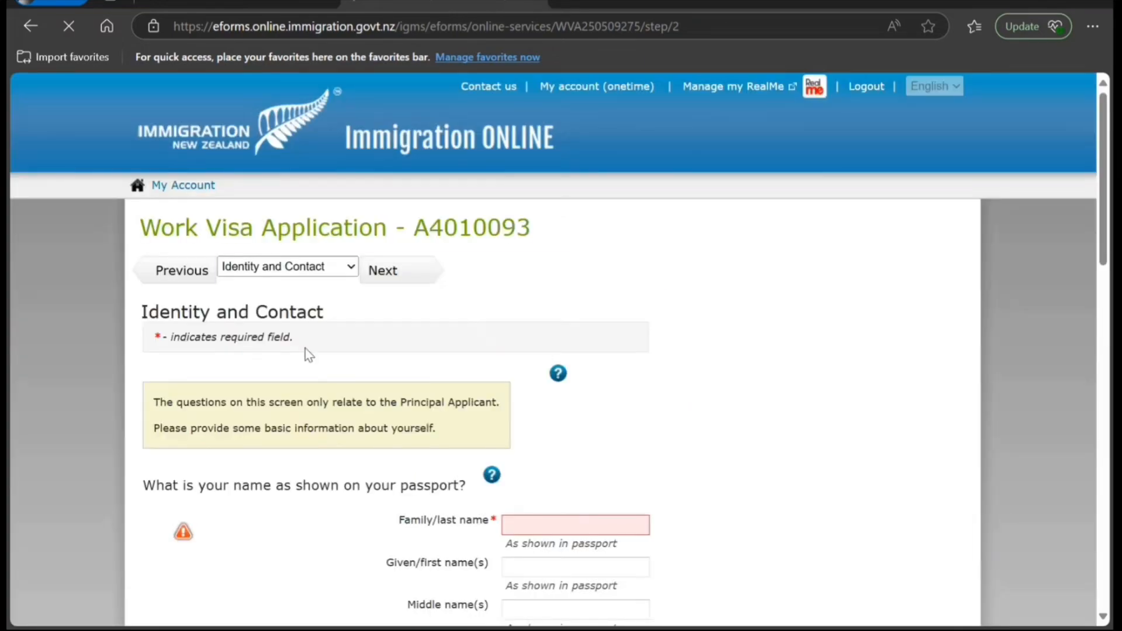
- Enter the applicant's family name and given name
scroll(321, 370, down, 3)
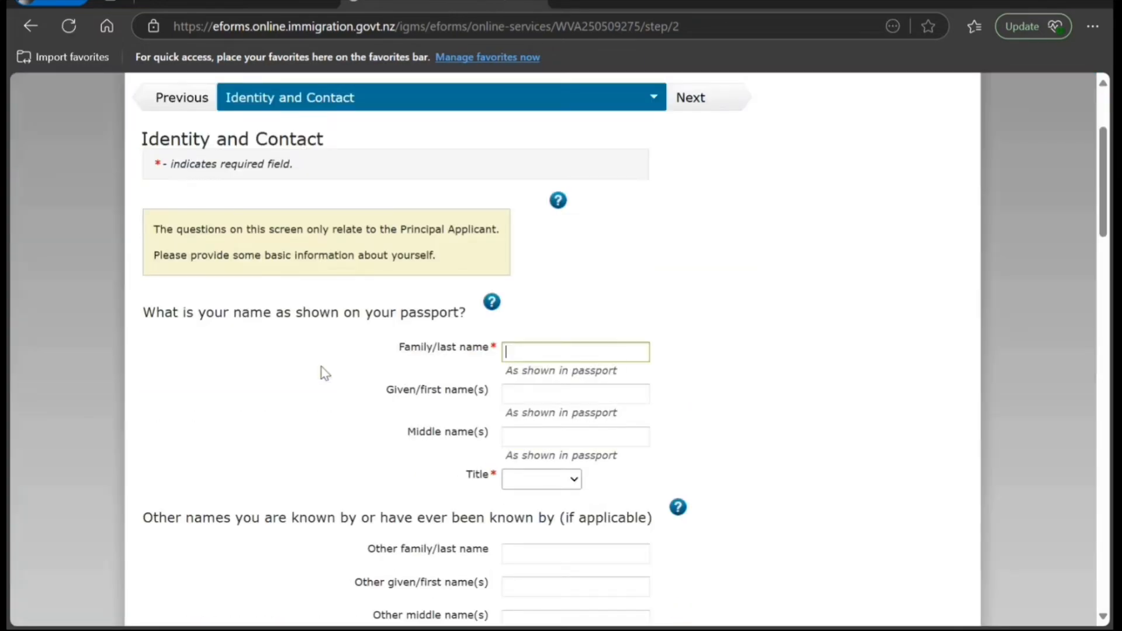
click(646, 357)
text(Smith)
click(608, 397)
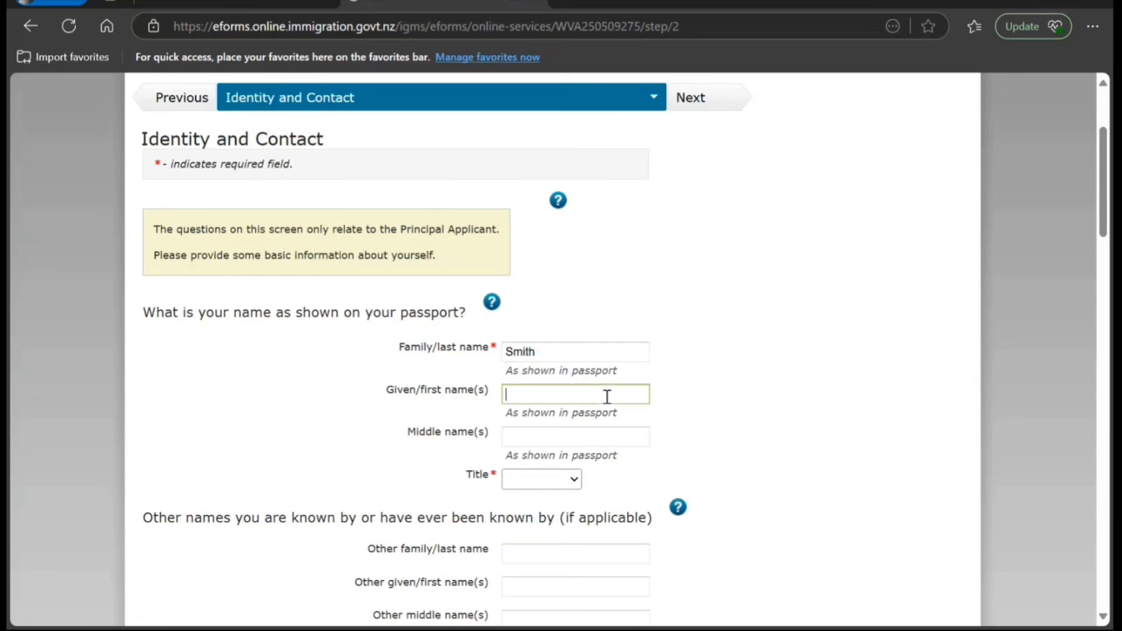
text(John)
- Set gender to Male and date of birth to 28 May 1990
scroll(607, 397, down, 4)
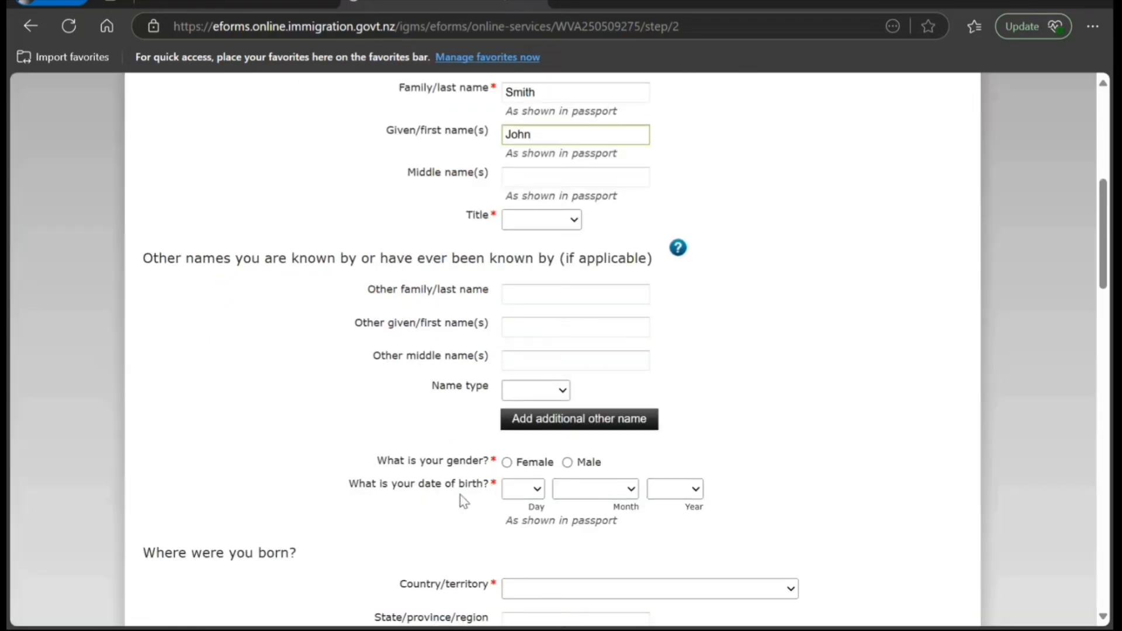
click(566, 463)
click(536, 497)
click(526, 412)
click(582, 490)
click(594, 323)
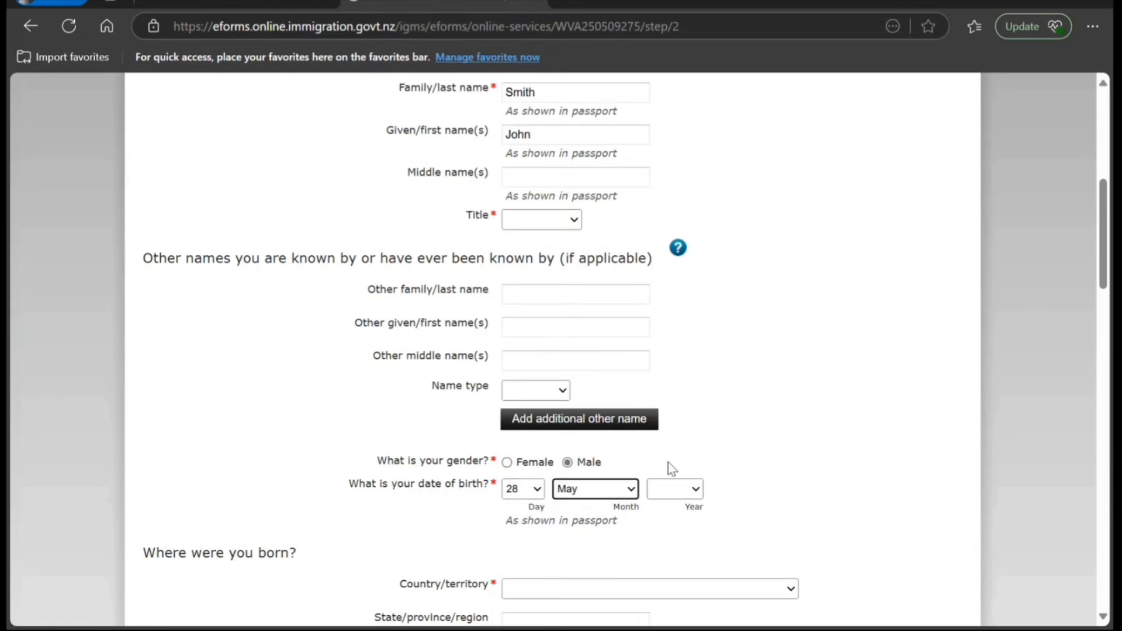
click(673, 489)
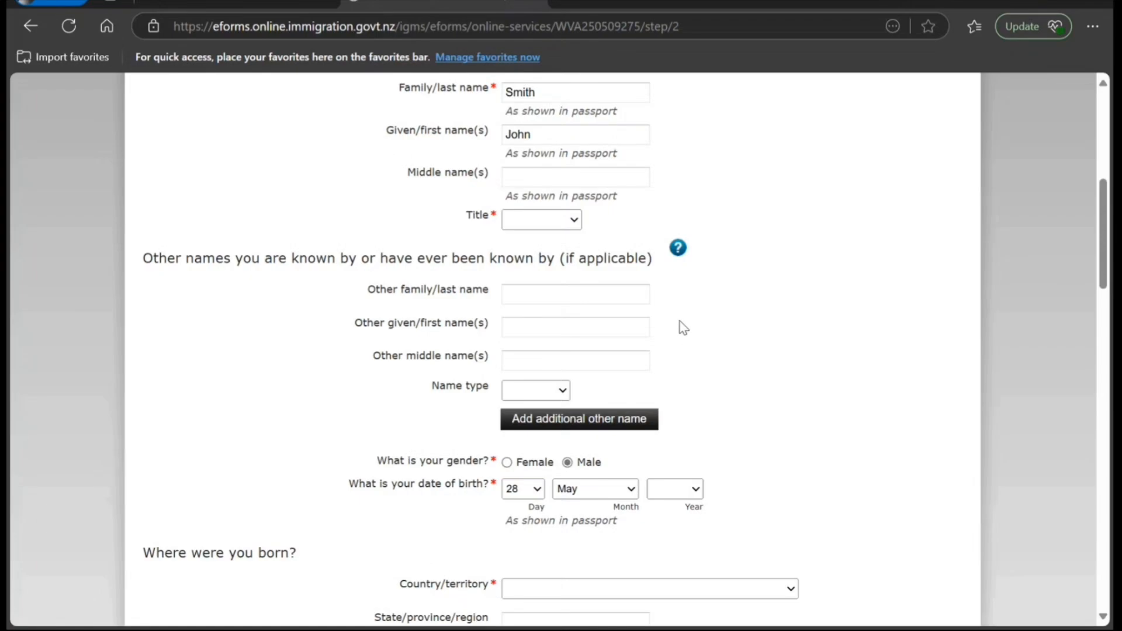
click(684, 328)
- Set the birthplace to India, region New Delhi, town New Delhi
scroll(687, 462, down, 3)
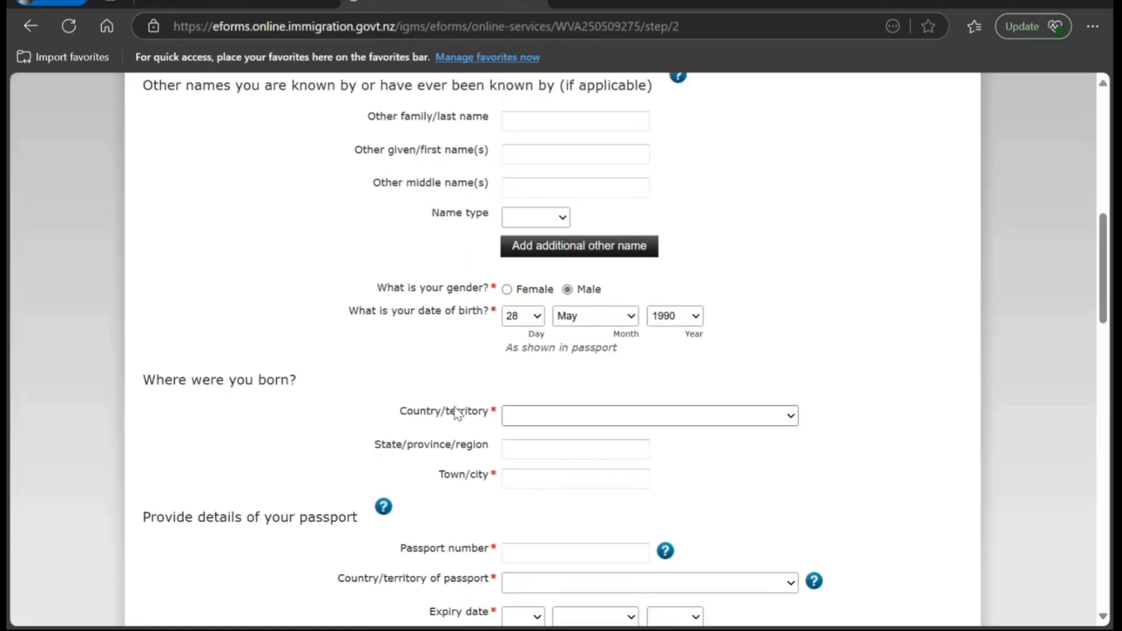
text(in)
click(579, 459)
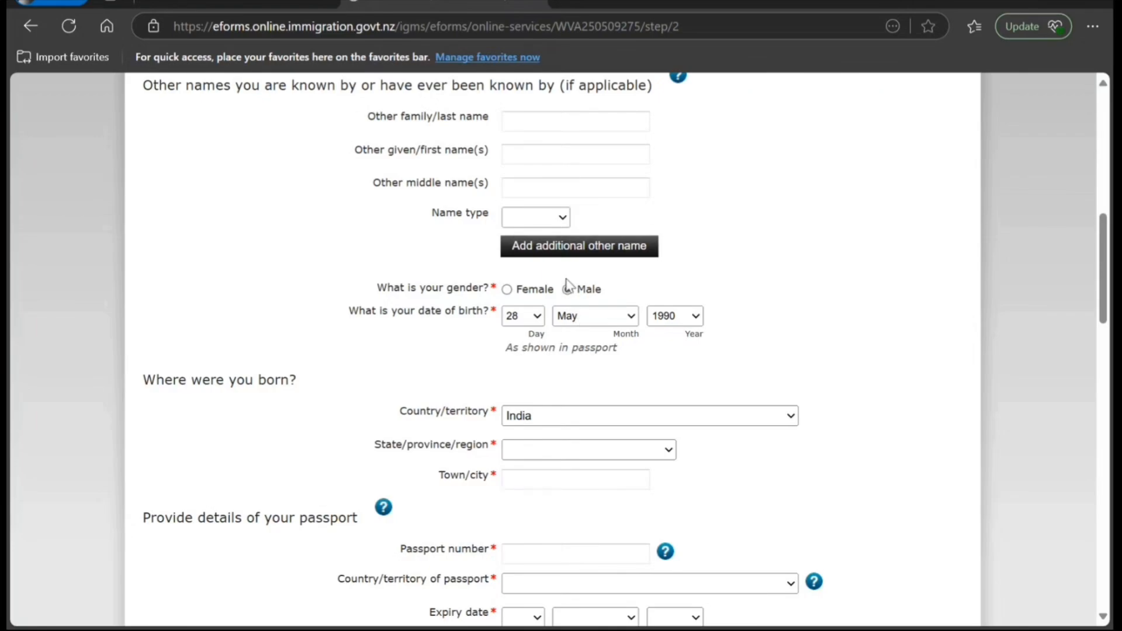
click(561, 376)
click(563, 481)
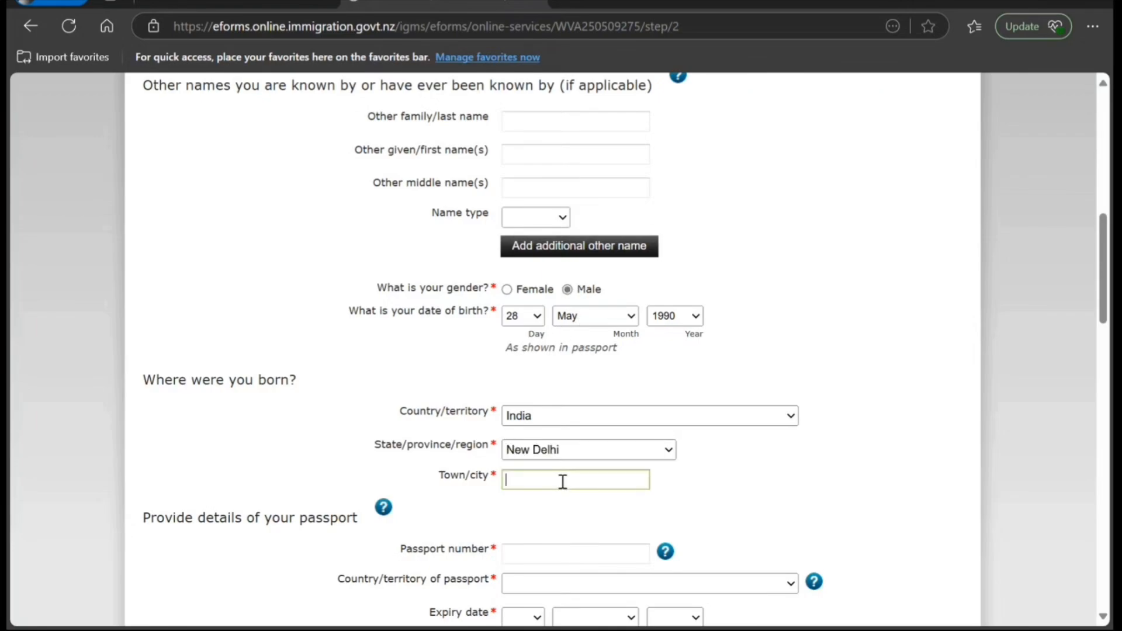
text(New Delhi)
- Enter the passport number and choose India as the issuing country
scroll(562, 483, down, 3)
click(536, 374)
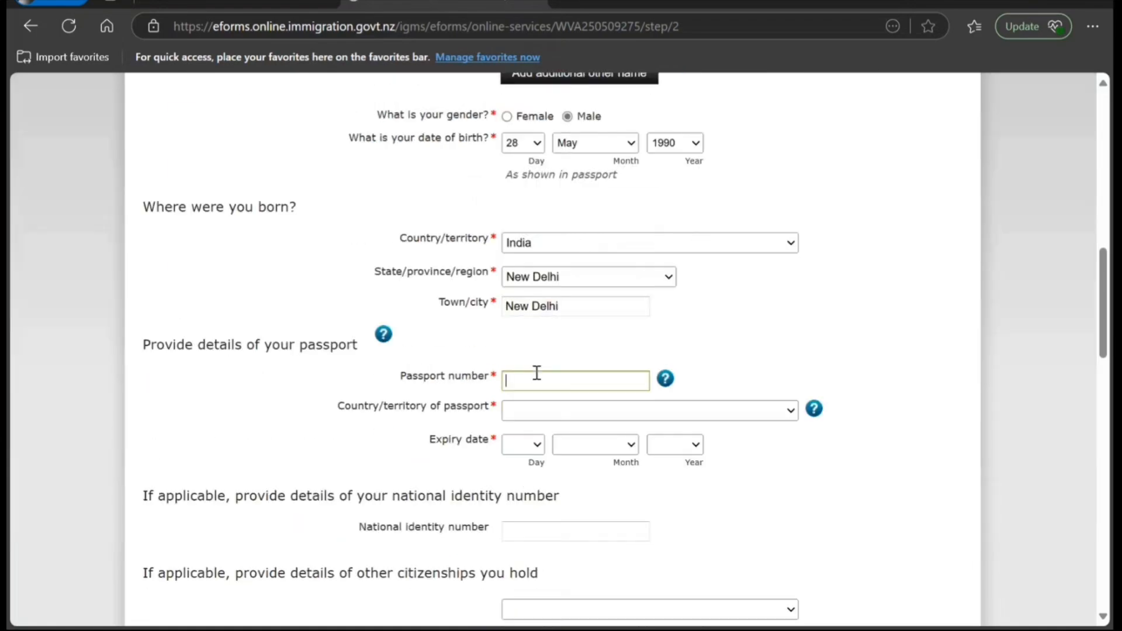
click(590, 416)
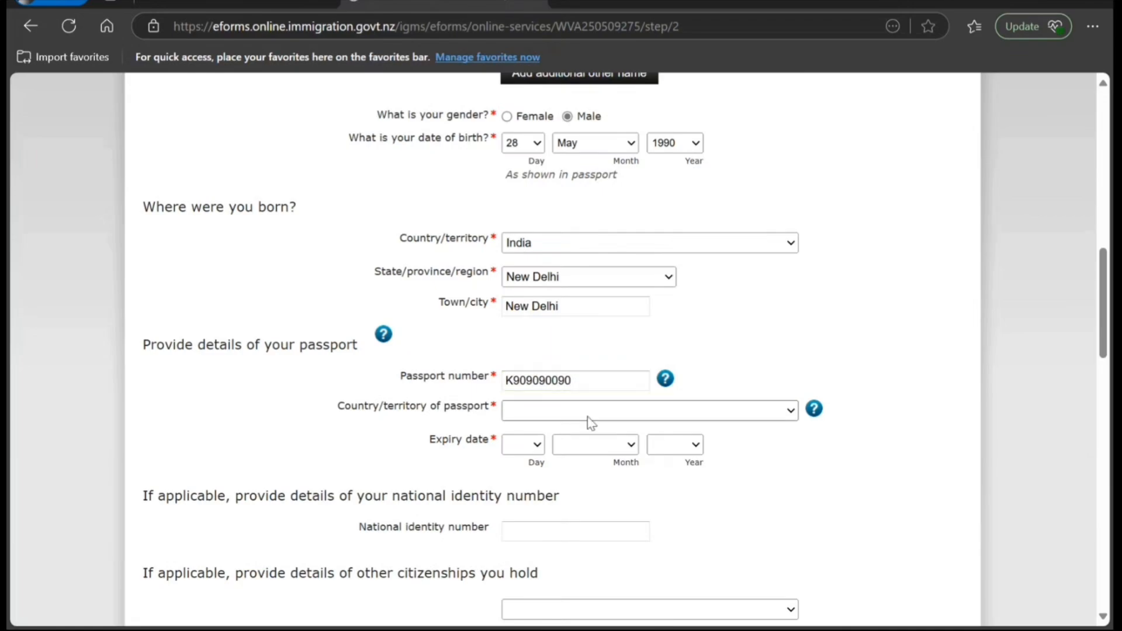
text(in)
- Set the passport expiry date to 12 July 2034
click(533, 446)
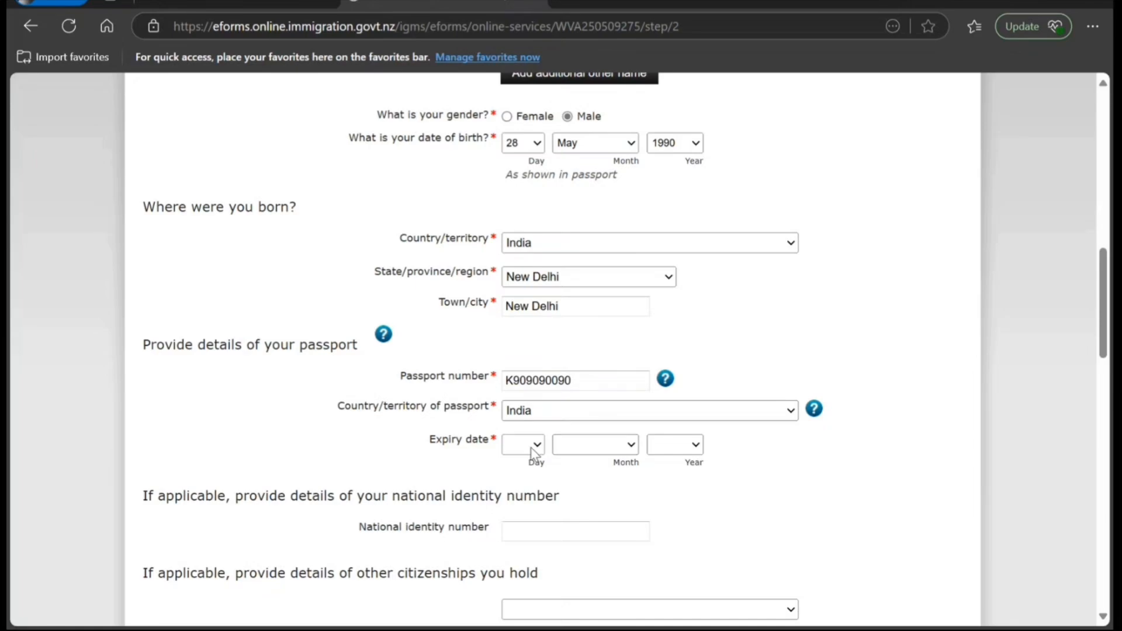
click(549, 309)
click(628, 448)
click(596, 321)
click(677, 446)
click(687, 237)
click(744, 509)
- Set partnership status to Single and answer Yes to a previous visa application
scroll(614, 525, down, 3)
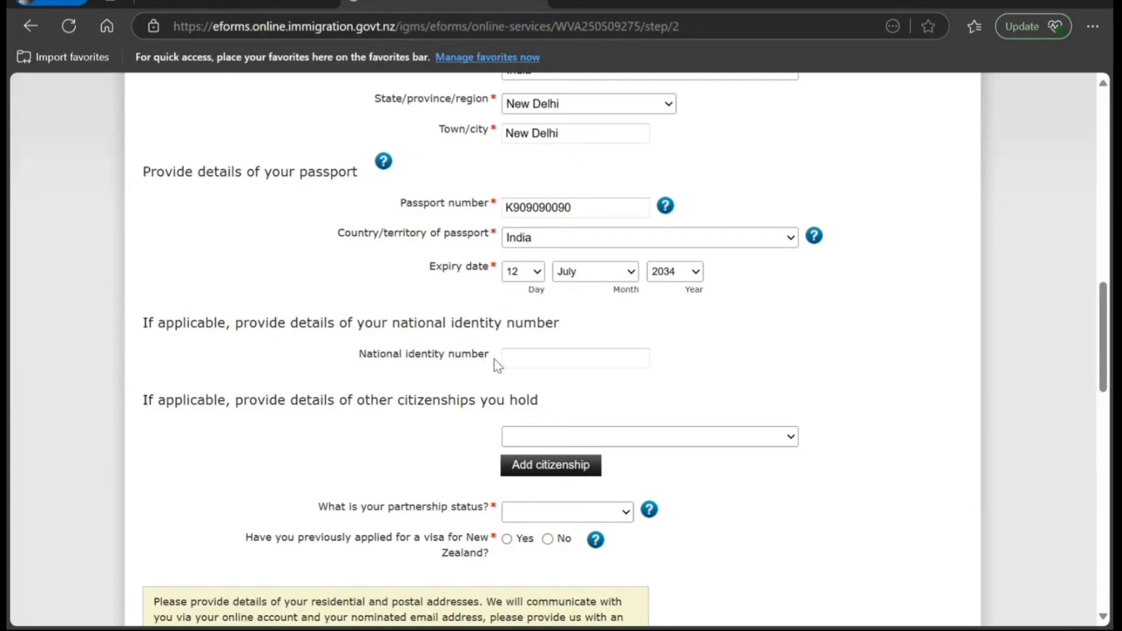
scroll(496, 368, down, 1)
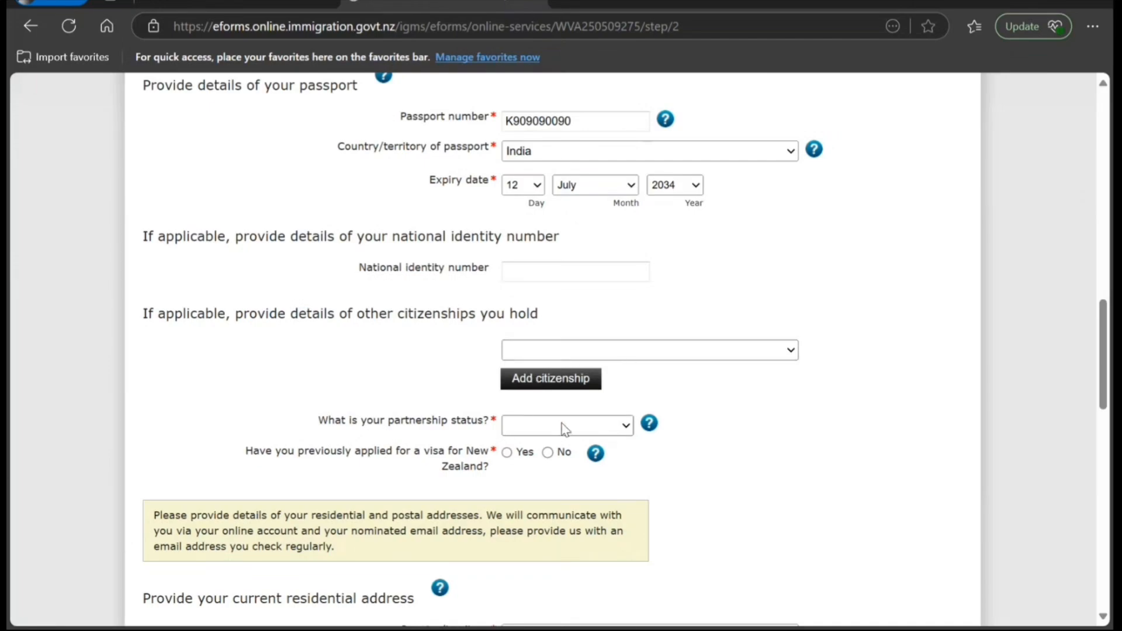
click(550, 476)
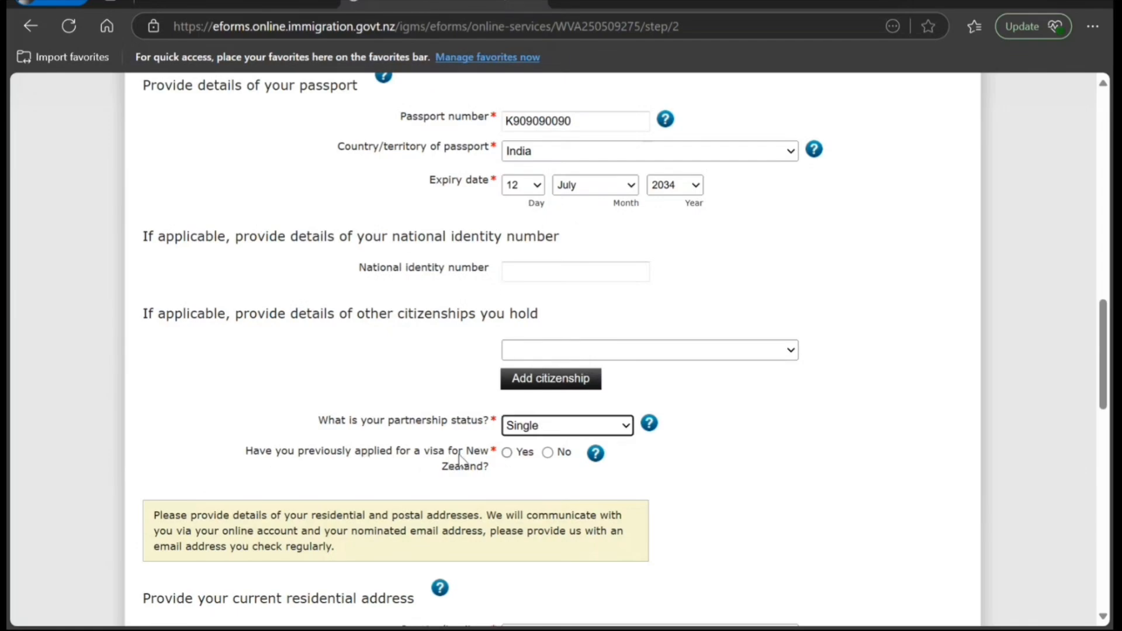
click(503, 455)
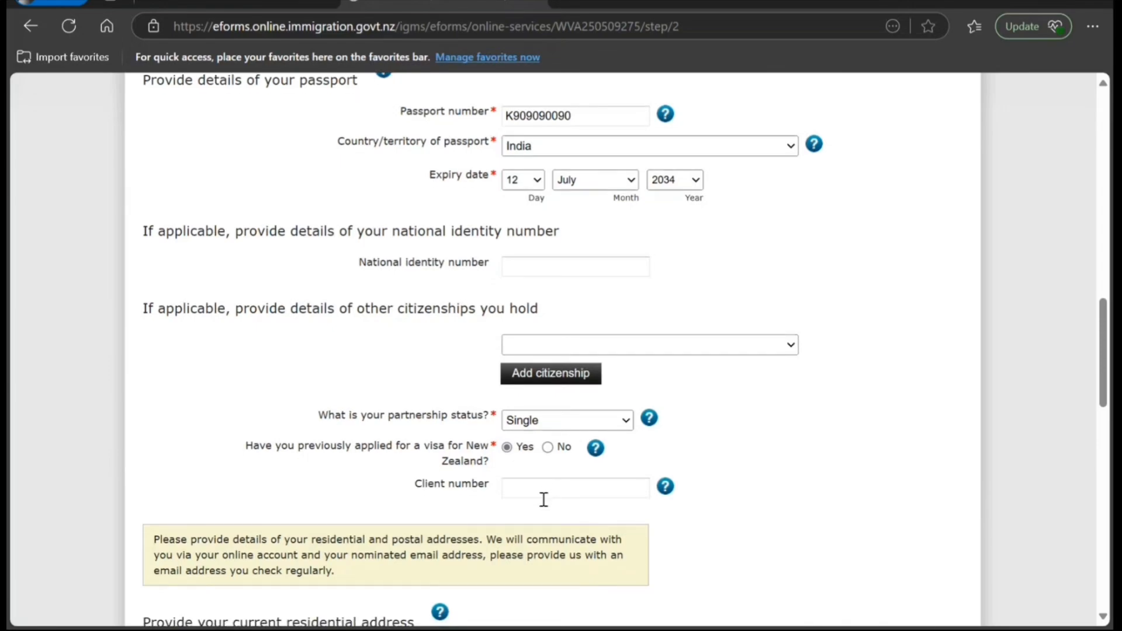
scroll(545, 498, down, 3)
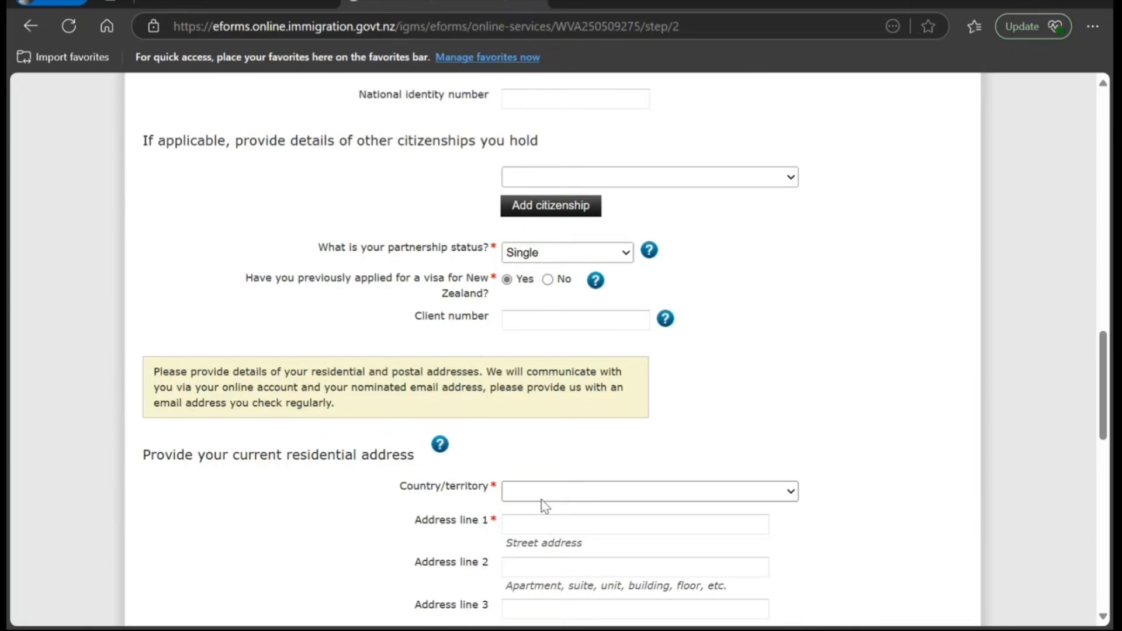
- Set the residential country to New Zealand with manual address entry
scroll(543, 505, down, 3)
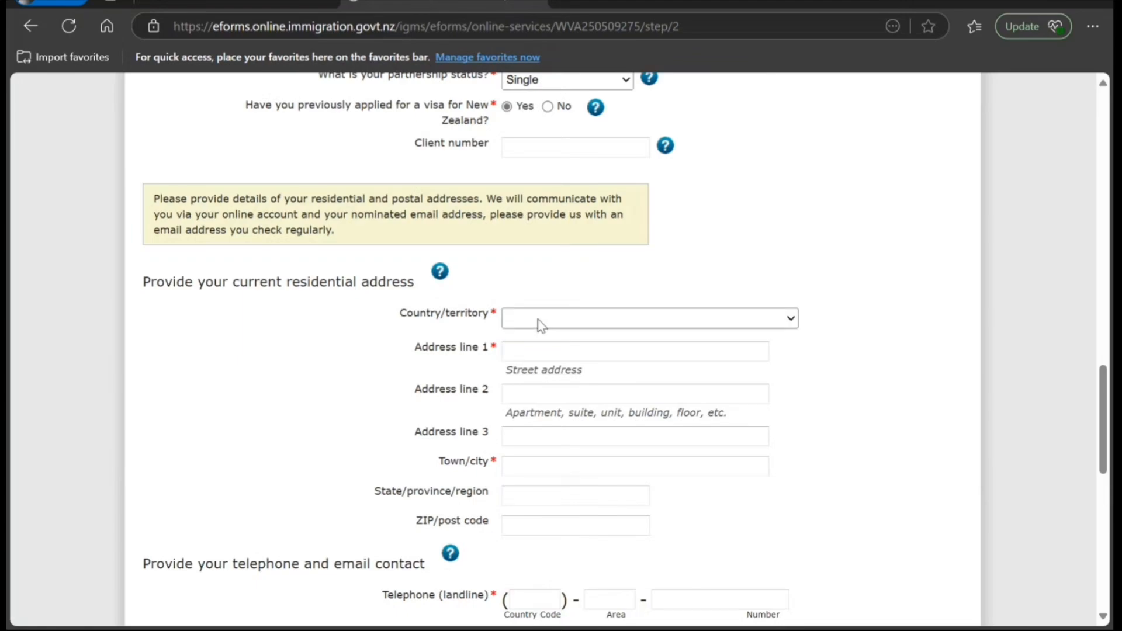
key(n)
key(n)
key(n)
key(n)
key(n)
key(m)
key(n)
key(n)
key(n)
key(n)
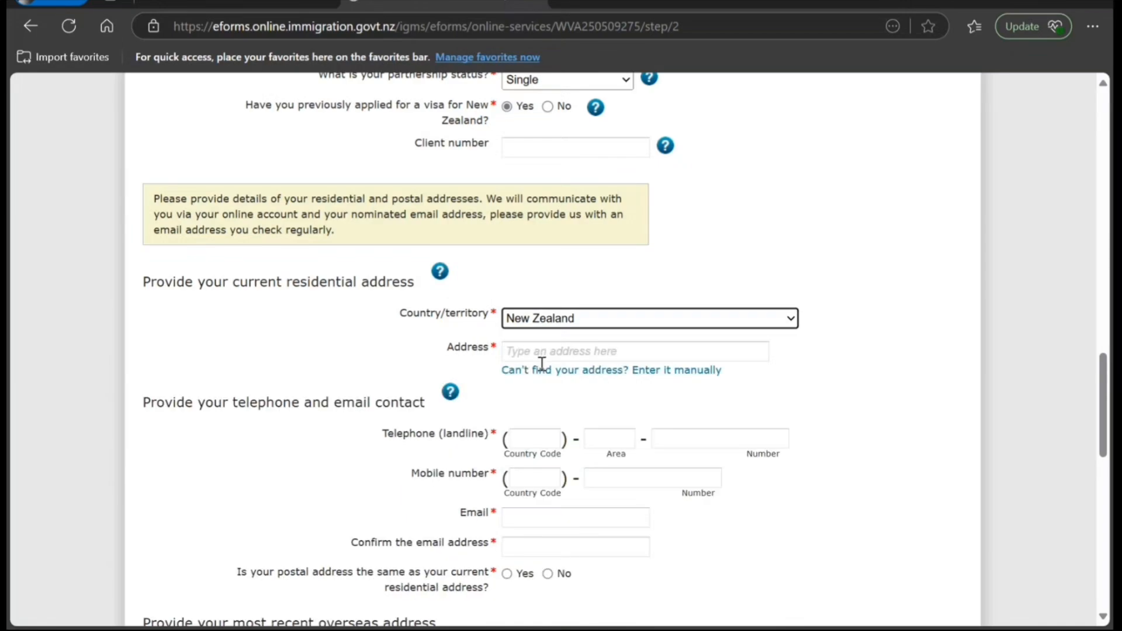
click(542, 371)
- Fill in the residential house number, street, suburb, city and post code
click(519, 394)
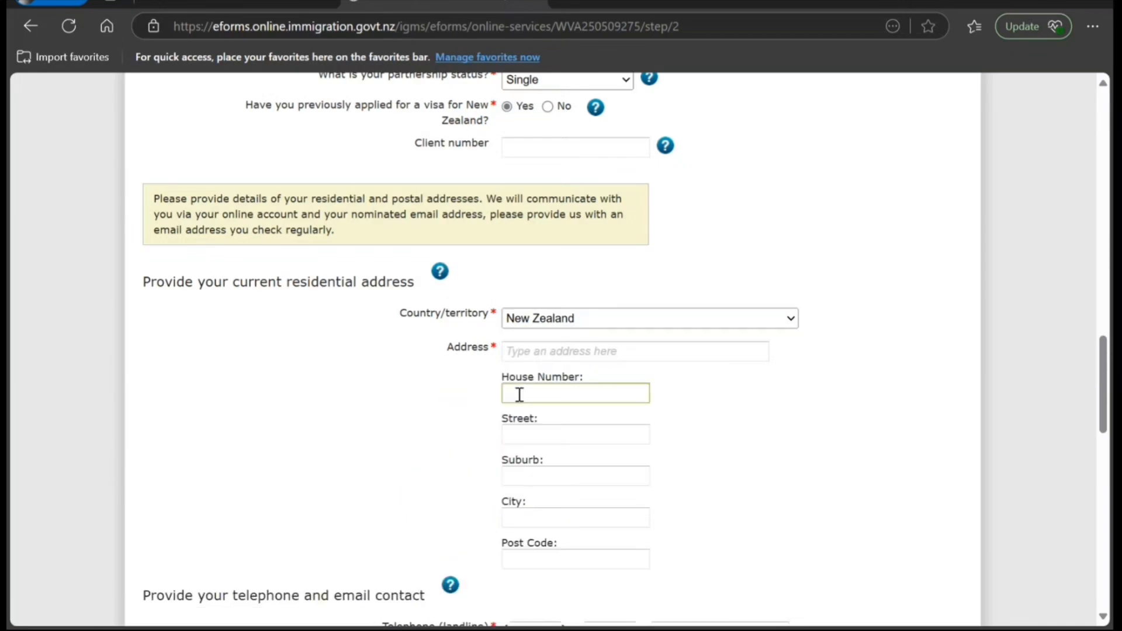
text(893)
key(Tab)
text(dffd)
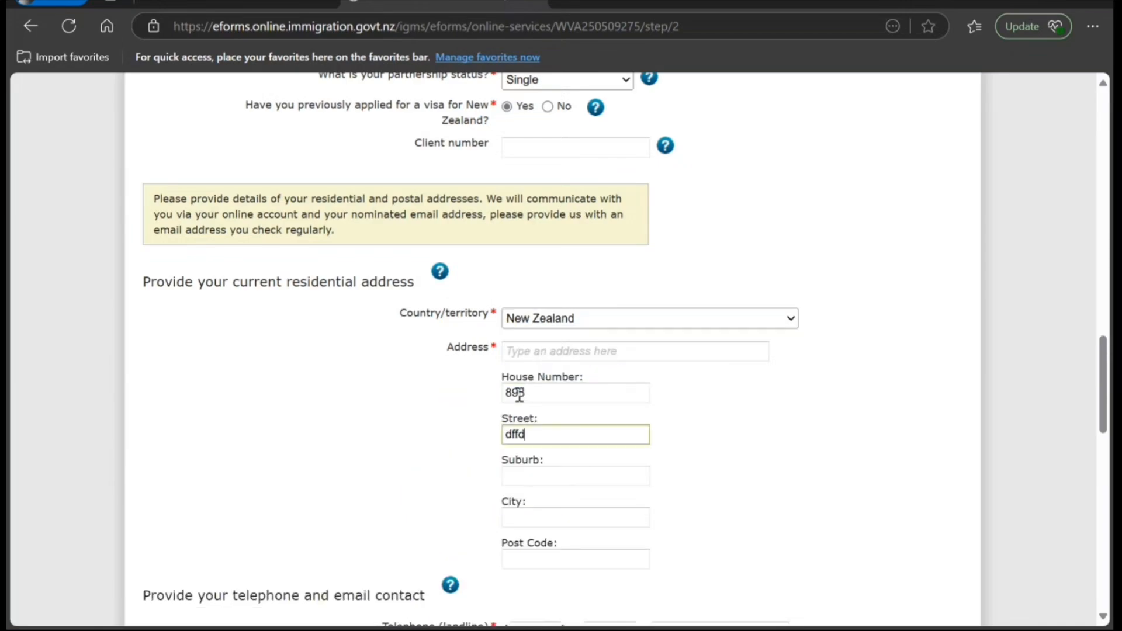
key(Tab)
text(fddfd)
key(Tab)
text(ffd)
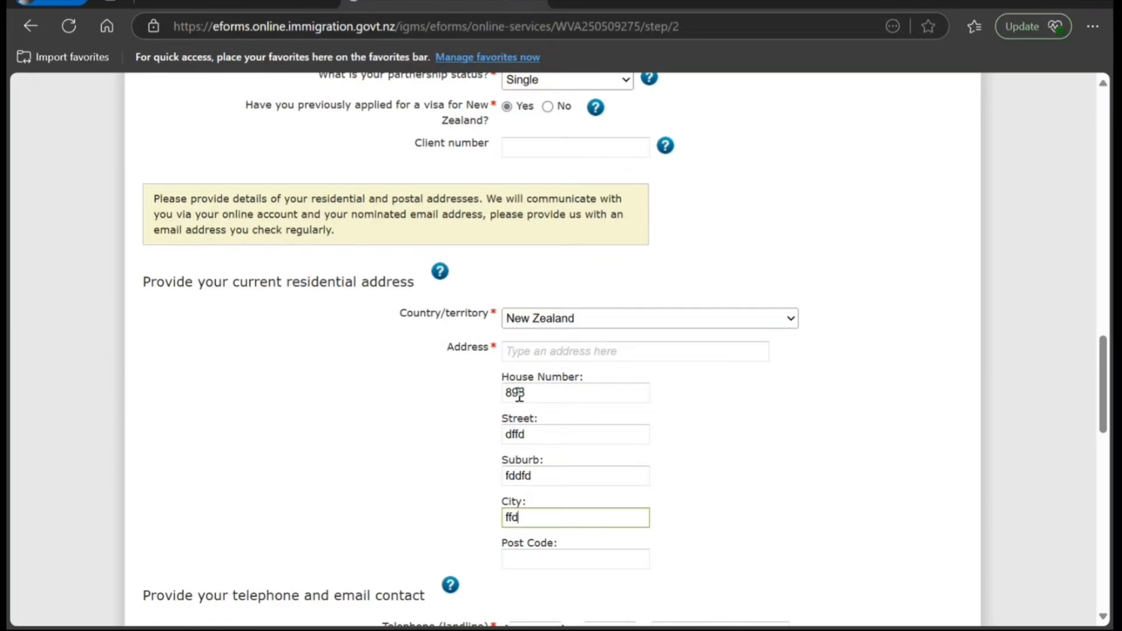
text(fd)
key(Tab)
text(6776676)
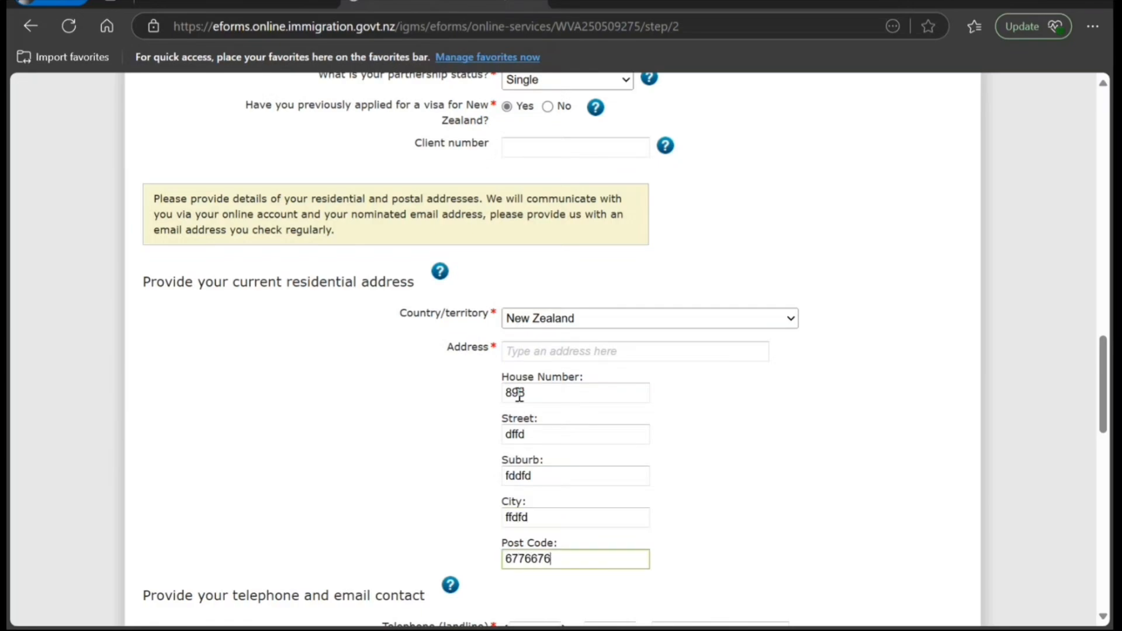
- Enter the mobile number with country code 64
scroll(520, 395, down, 5)
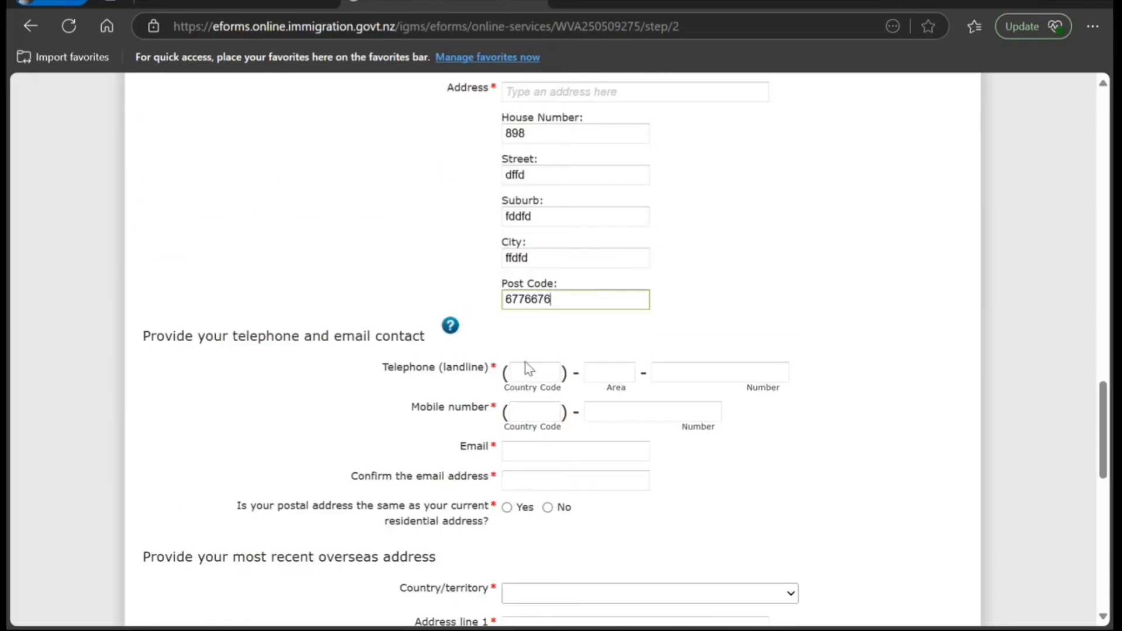
click(533, 415)
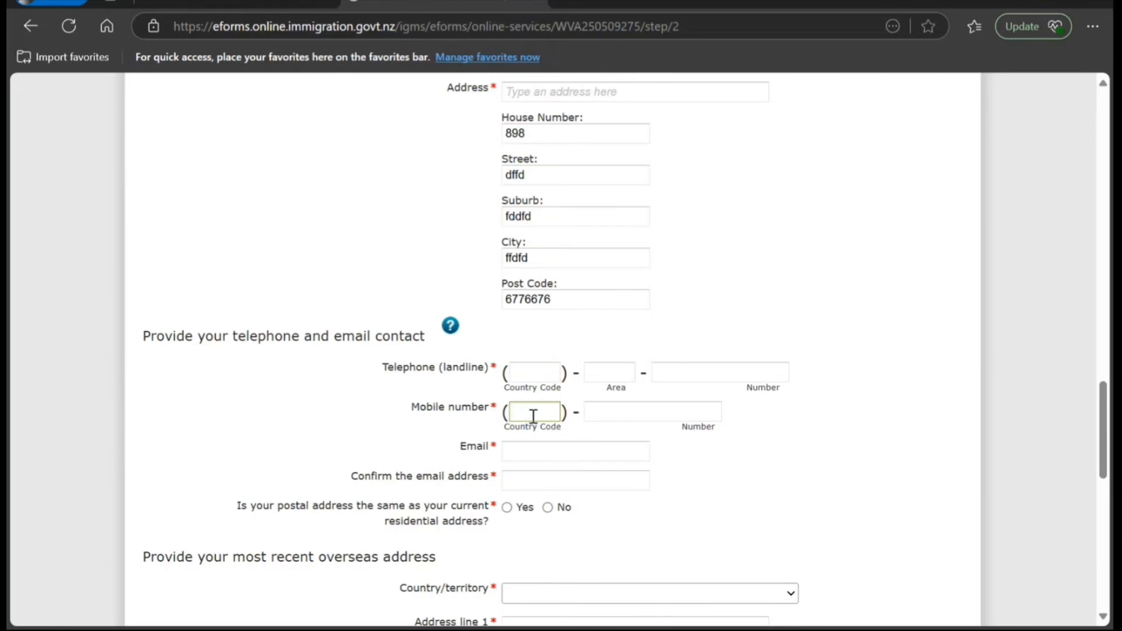
text(64)
key(Tab)
text(gfg)
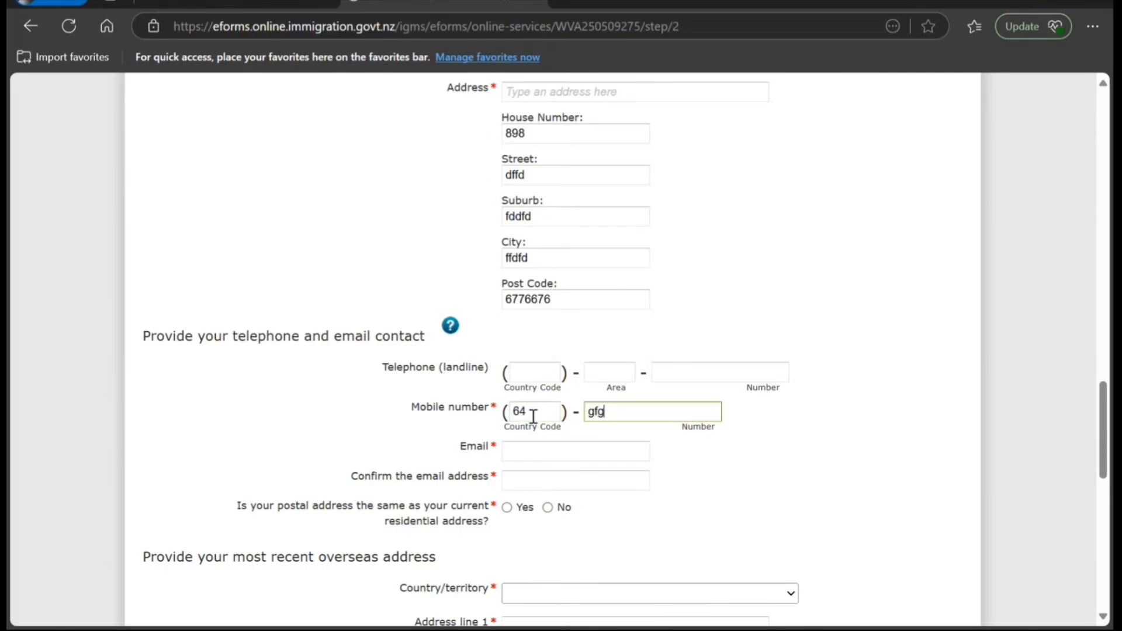
key(BackSpace)
key(BackSpace)
text(8989898989898)
- Enter and confirm the email address, and answer Yes that the postal address is the same
key(Tab)
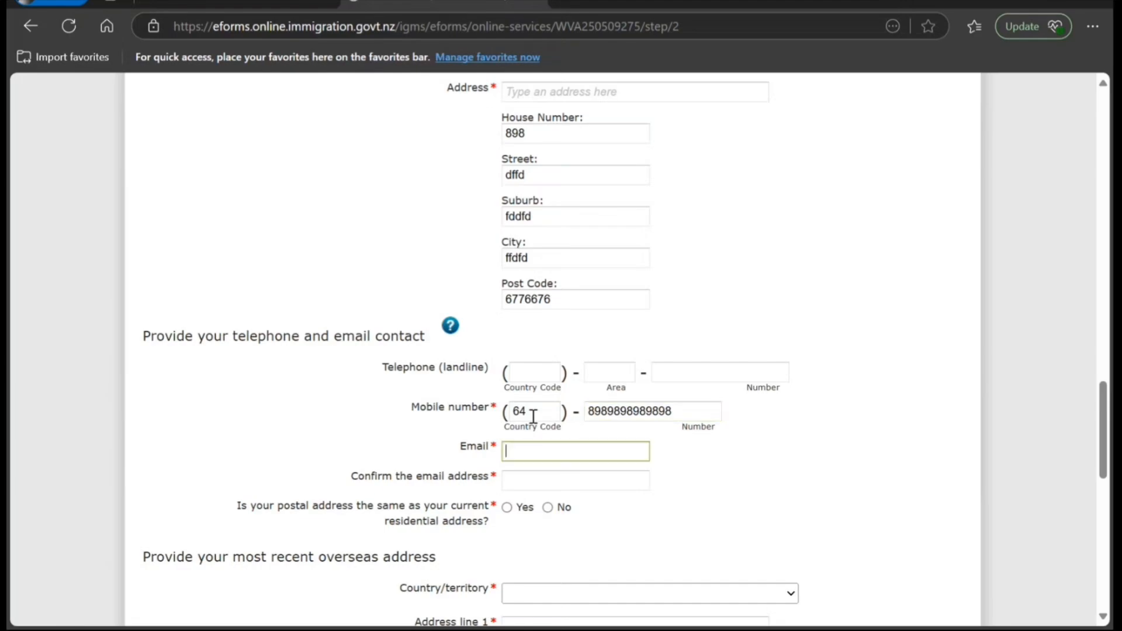
text(tytytytyty@tyty)
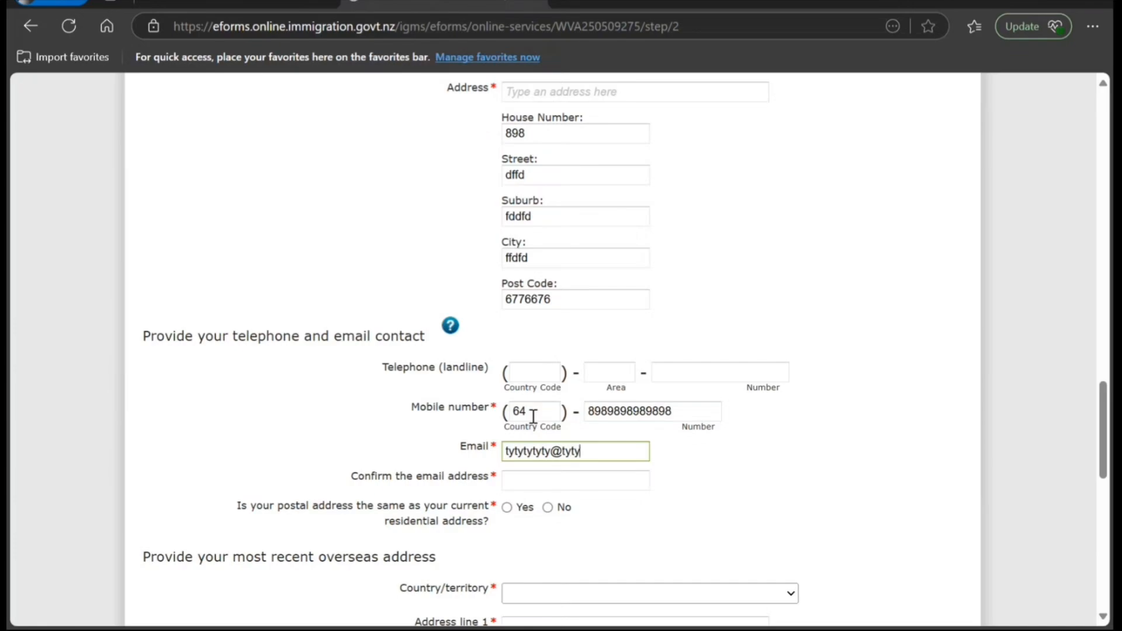
text(.ty)
key(Tab)
text(t)
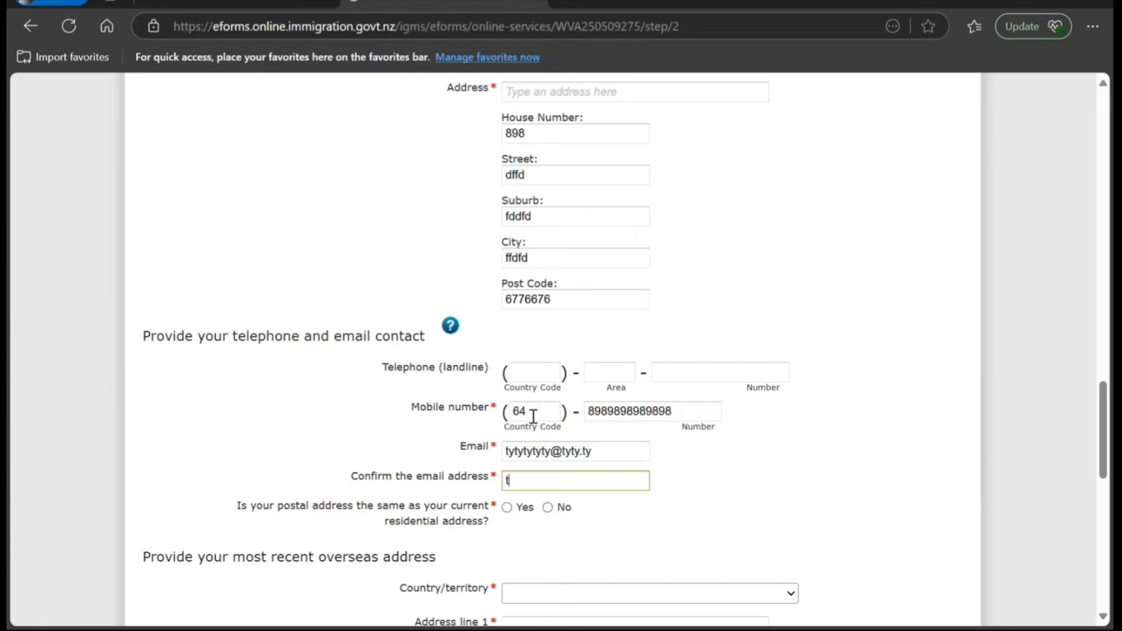
text(ytytytyty@tyty)
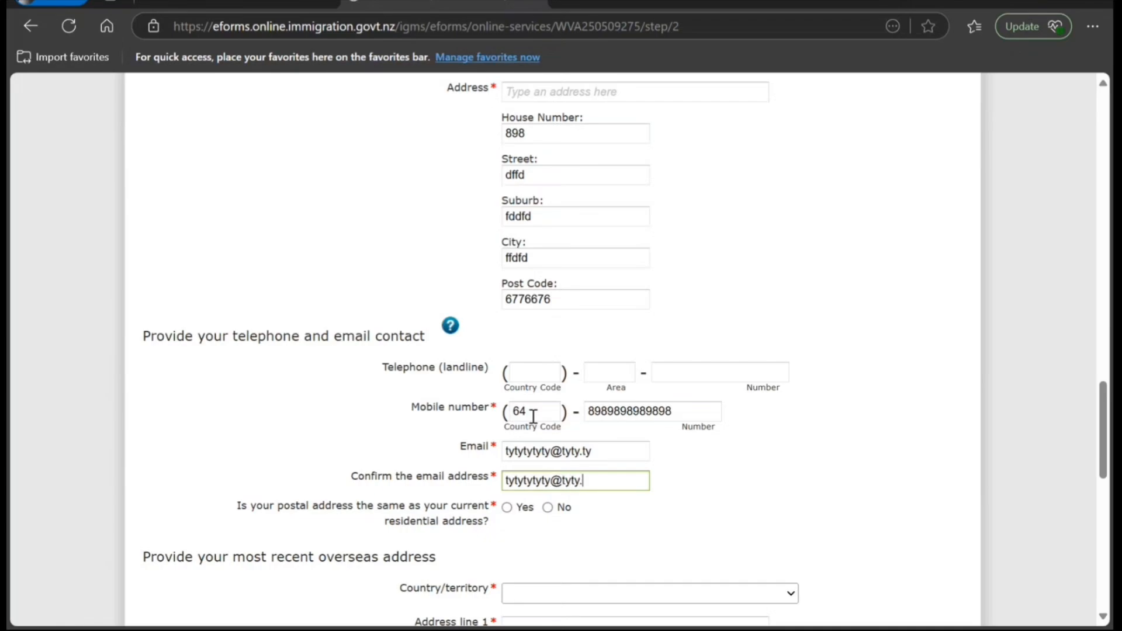
text(.ty)
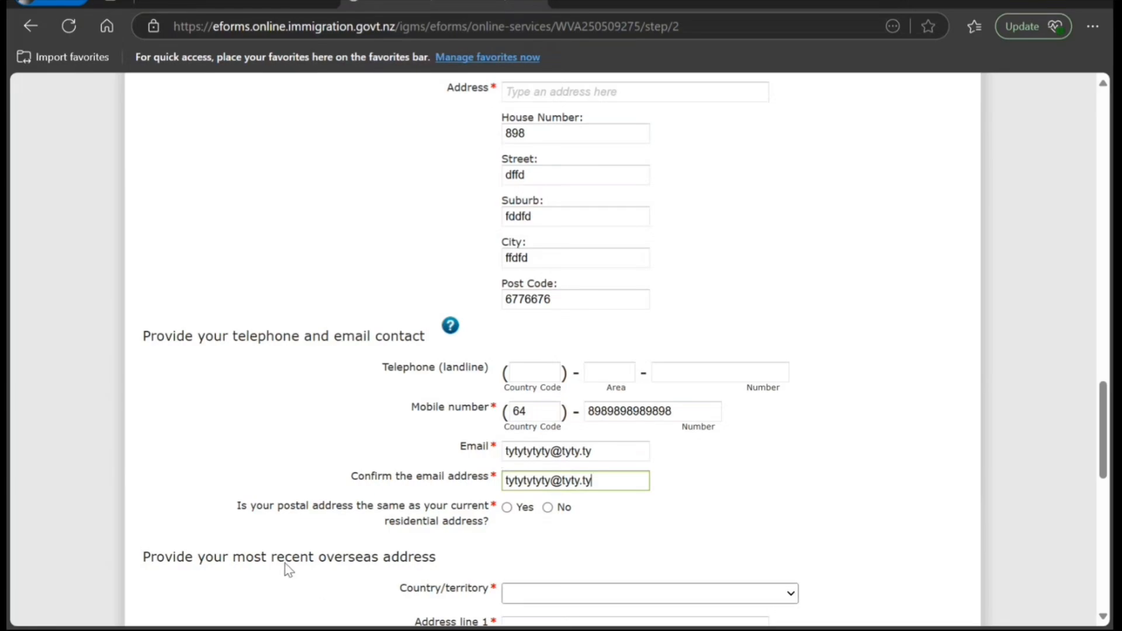
click(507, 508)
- Confirm being in the same country at submission, and enter an overseas street address in India
scroll(421, 549, down, 4)
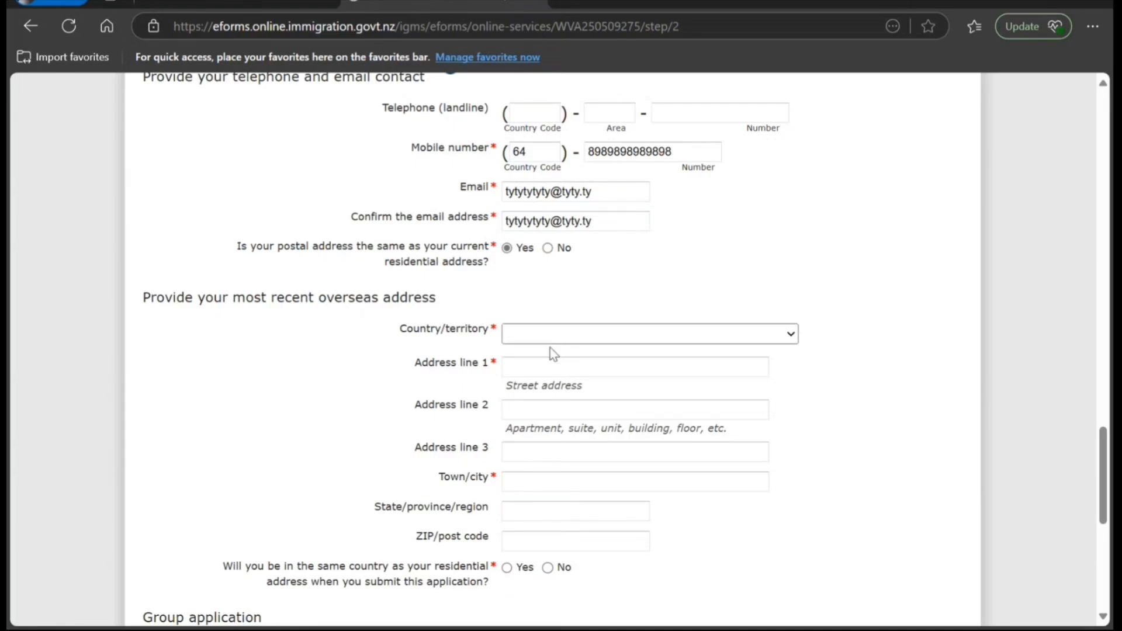
click(508, 567)
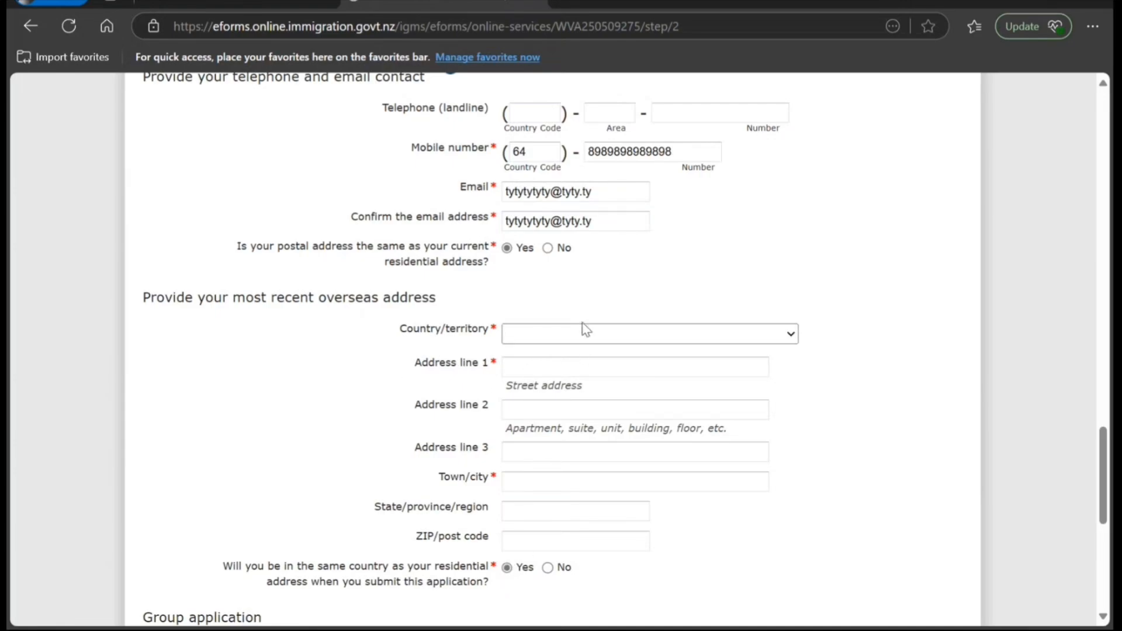
text(in)
click(557, 374)
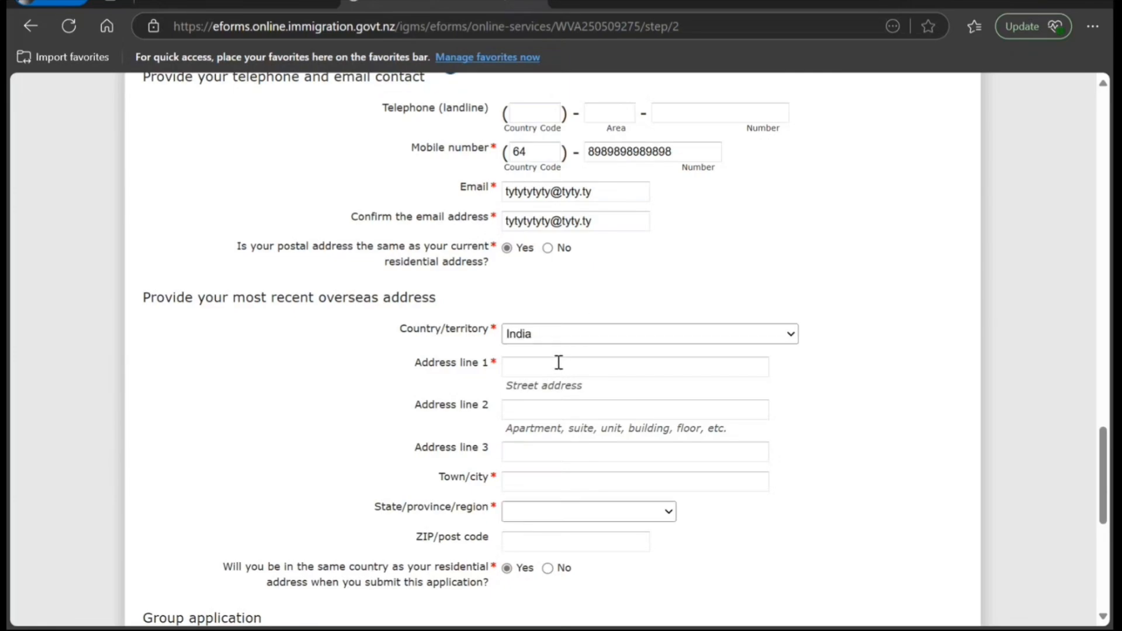
click(559, 363)
text(787 j)
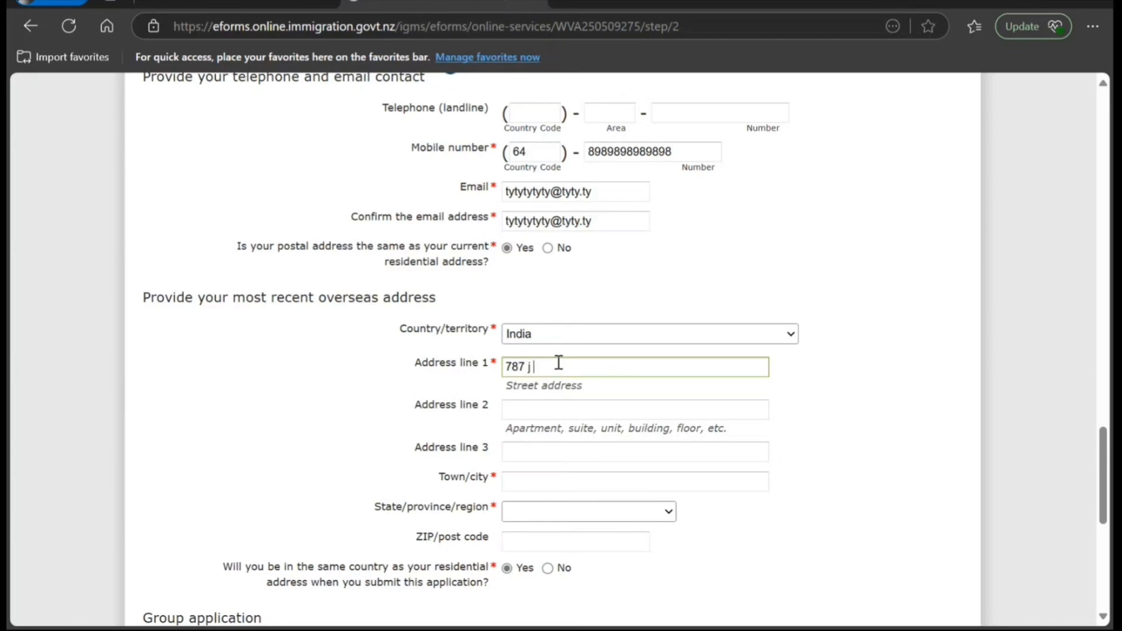
text( hj hh jh hj)
- Enter town/city New Delhi, state New Delhi and ZIP/post code 8898898
key(Tab)
key(Tab)
key(Tab)
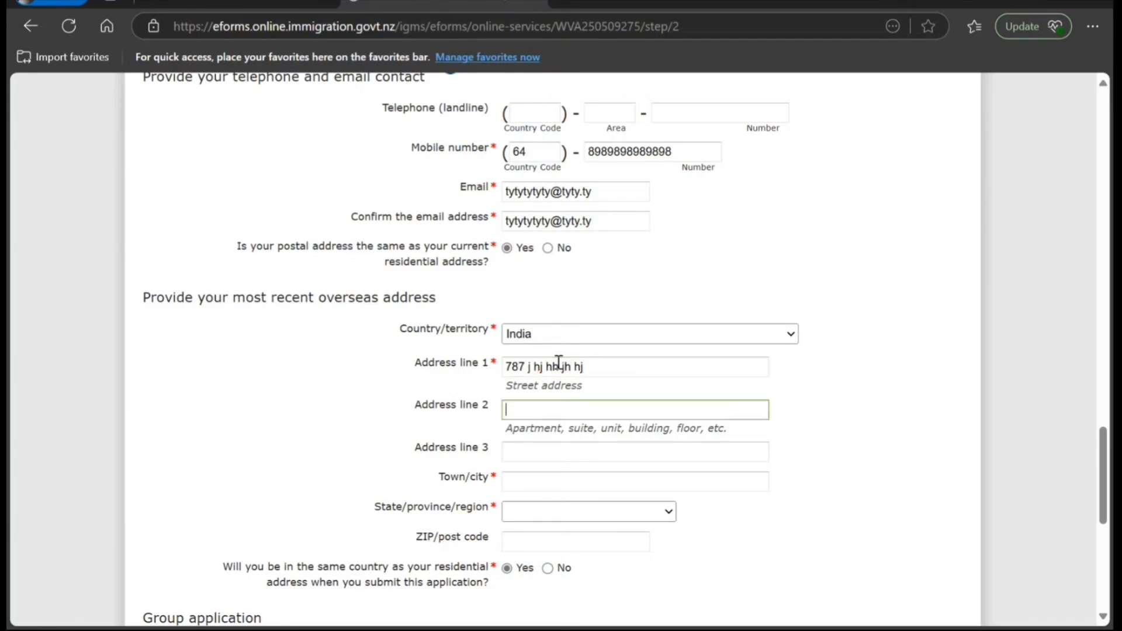
text(N)
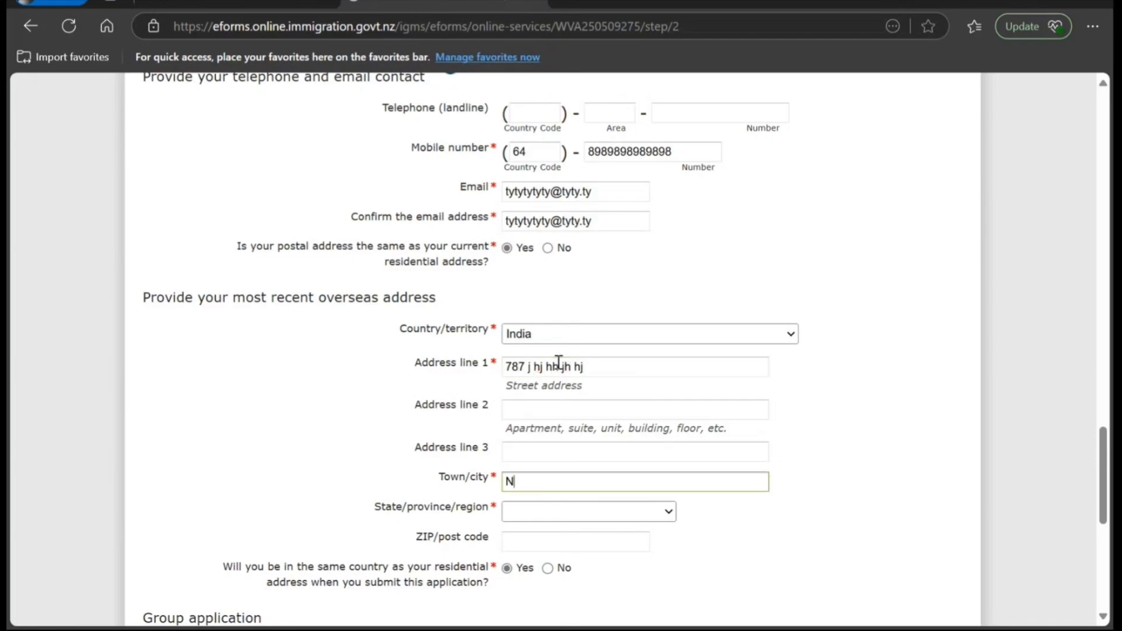
text(ew Delhi)
key(Tab)
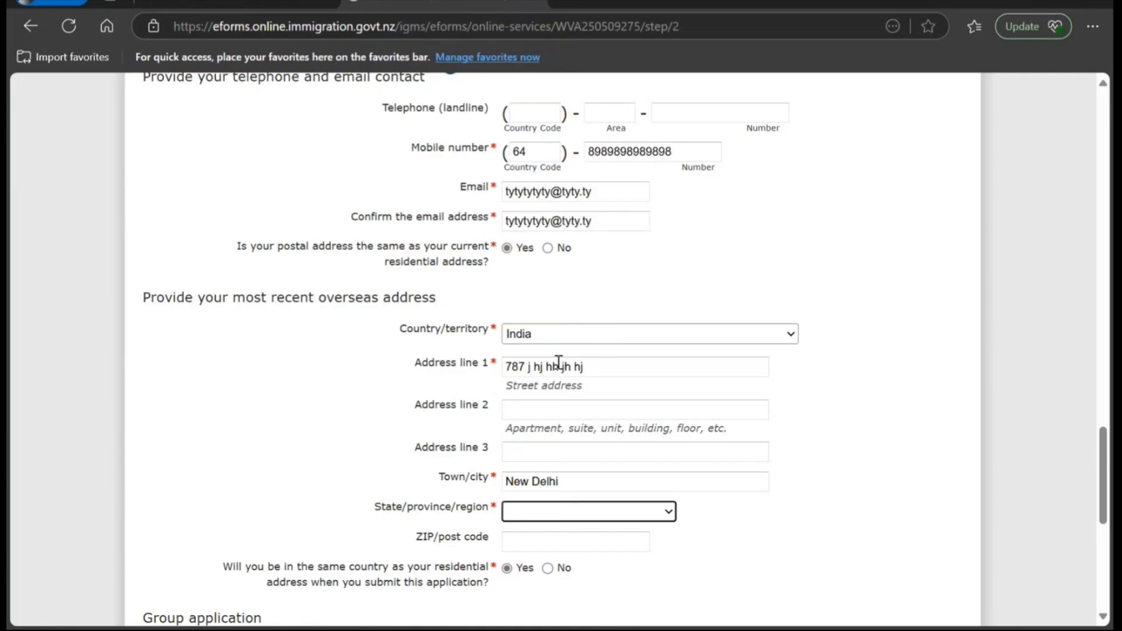
text(ne)
key(Tab)
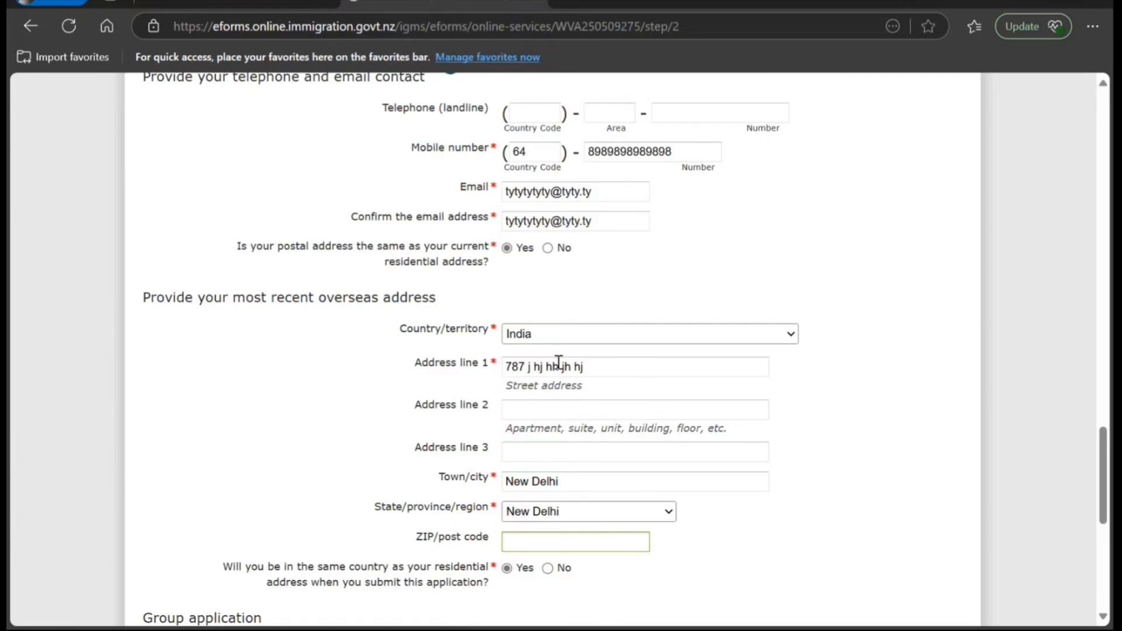
text(8898898)
scroll(589, 355, down, 4)
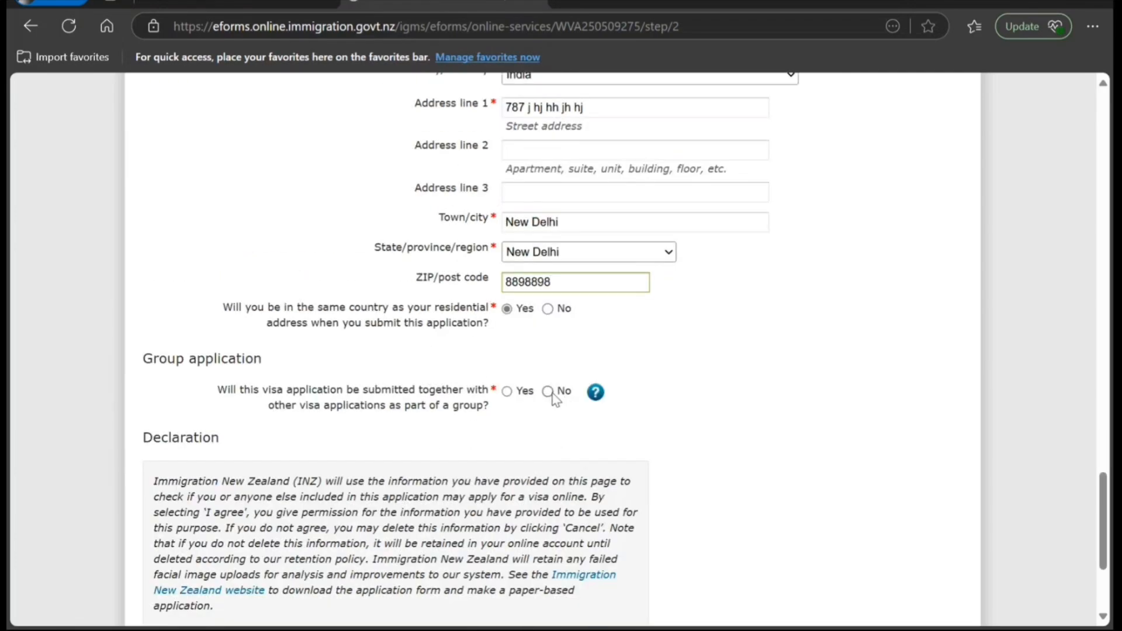
- Answer No to group application, agree to the declaration and continue
click(548, 392)
scroll(546, 421, down, 3)
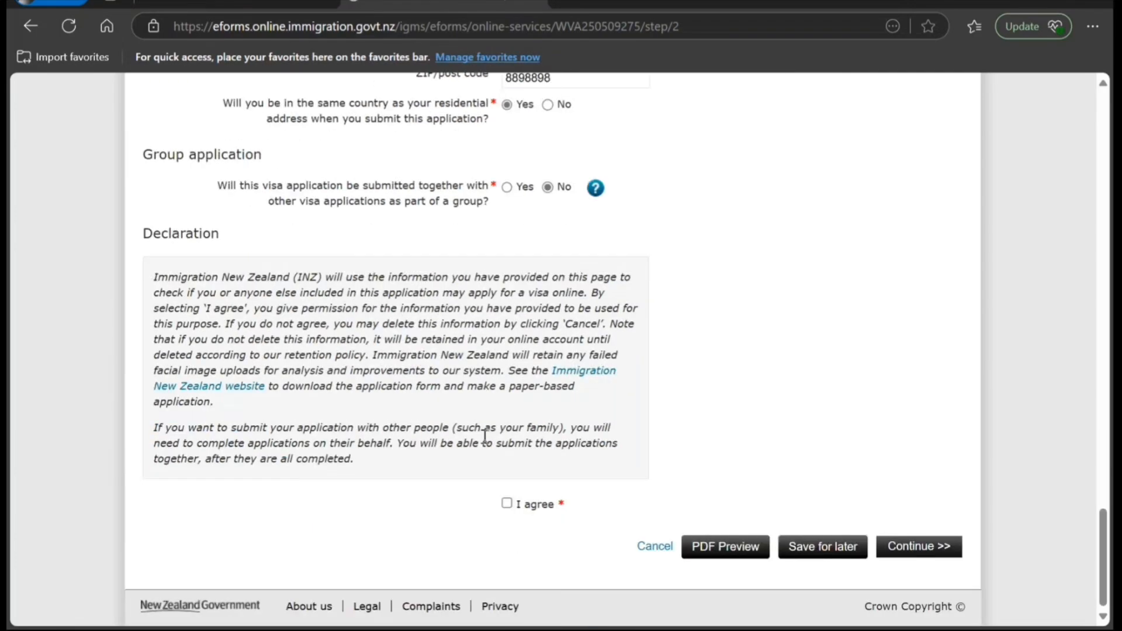
click(507, 505)
click(891, 547)
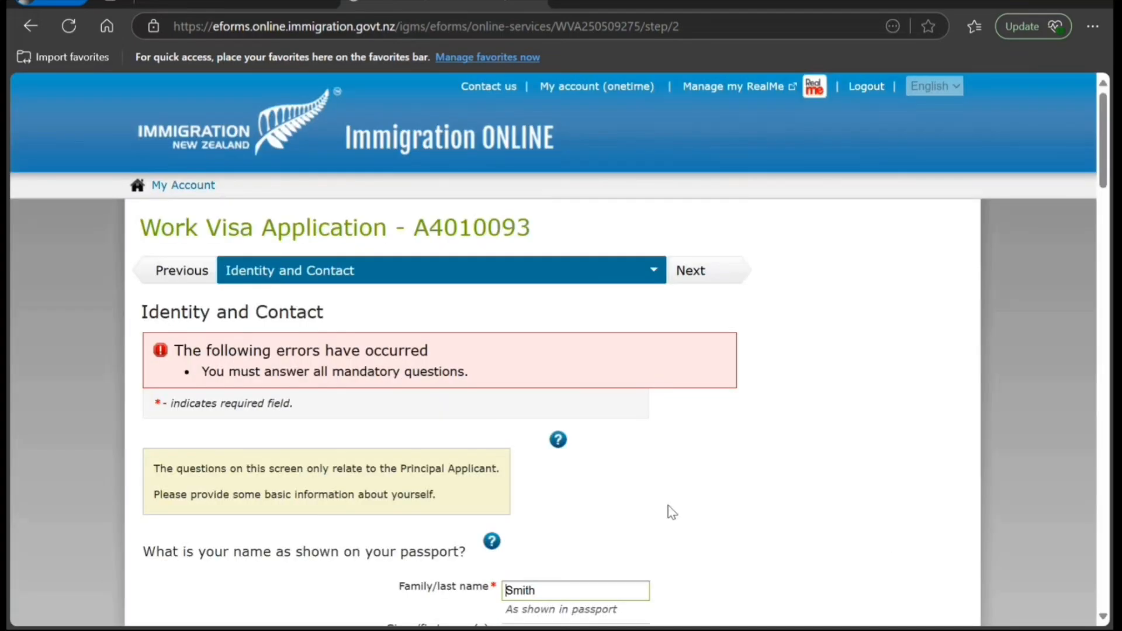
- Resubmit the Identity and Contact page after the error message
scroll(667, 511, down, 4)
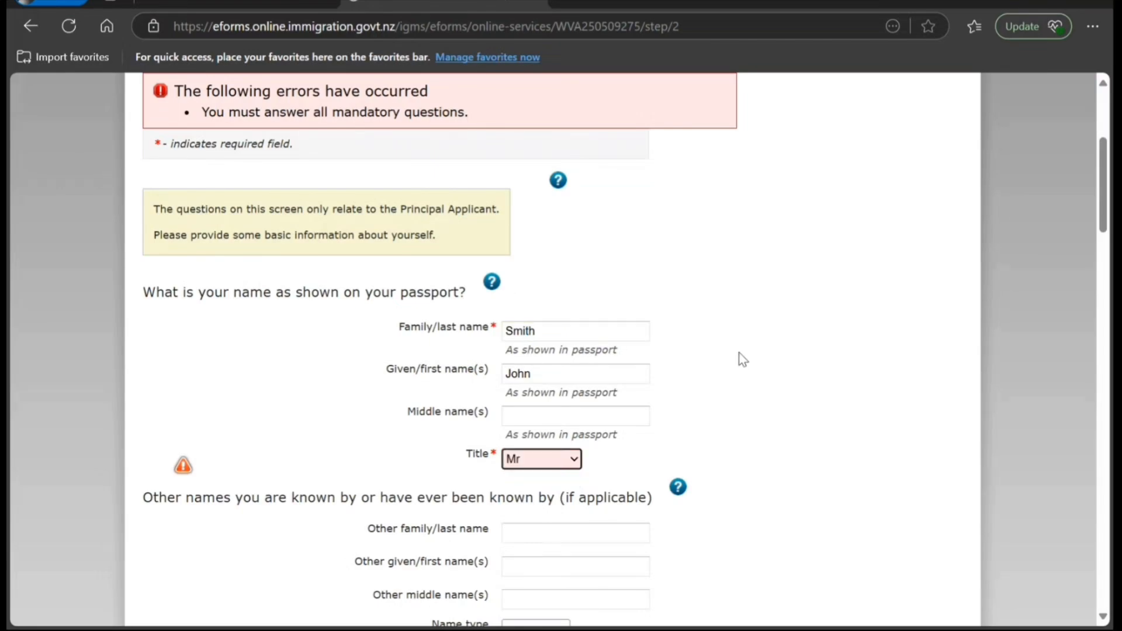
scroll(735, 423, down, 20)
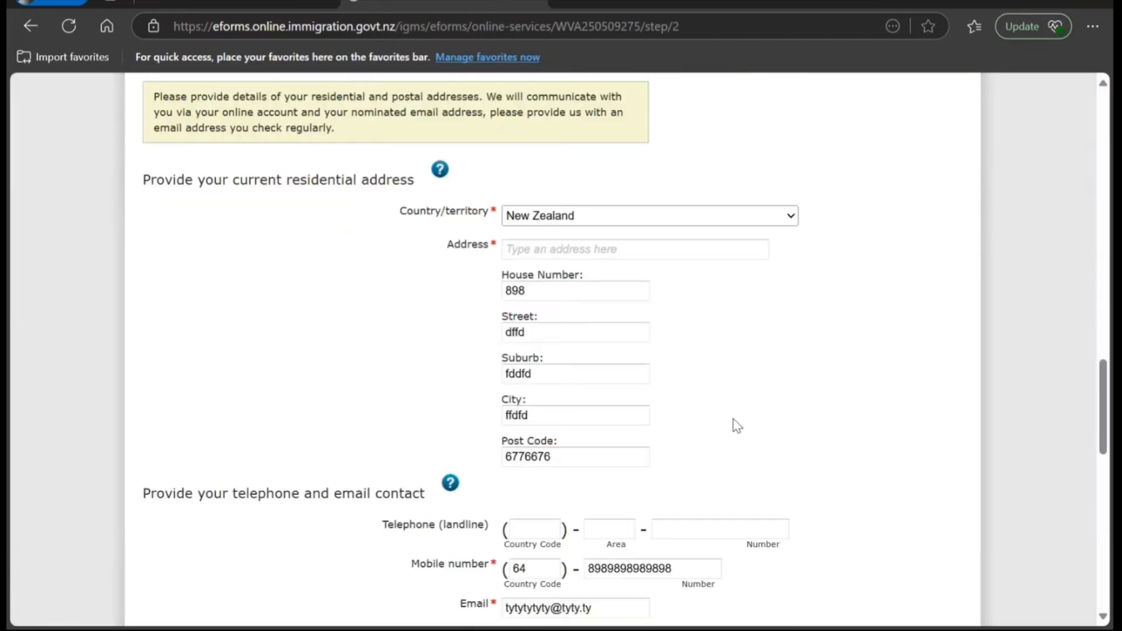
scroll(737, 426, down, 15)
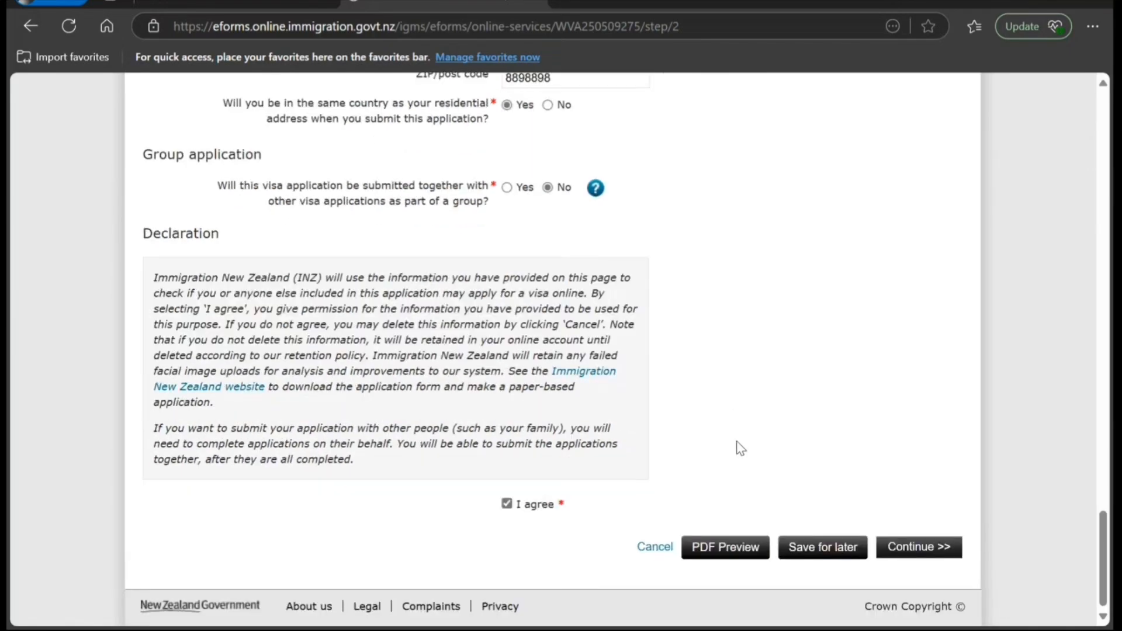
click(887, 553)
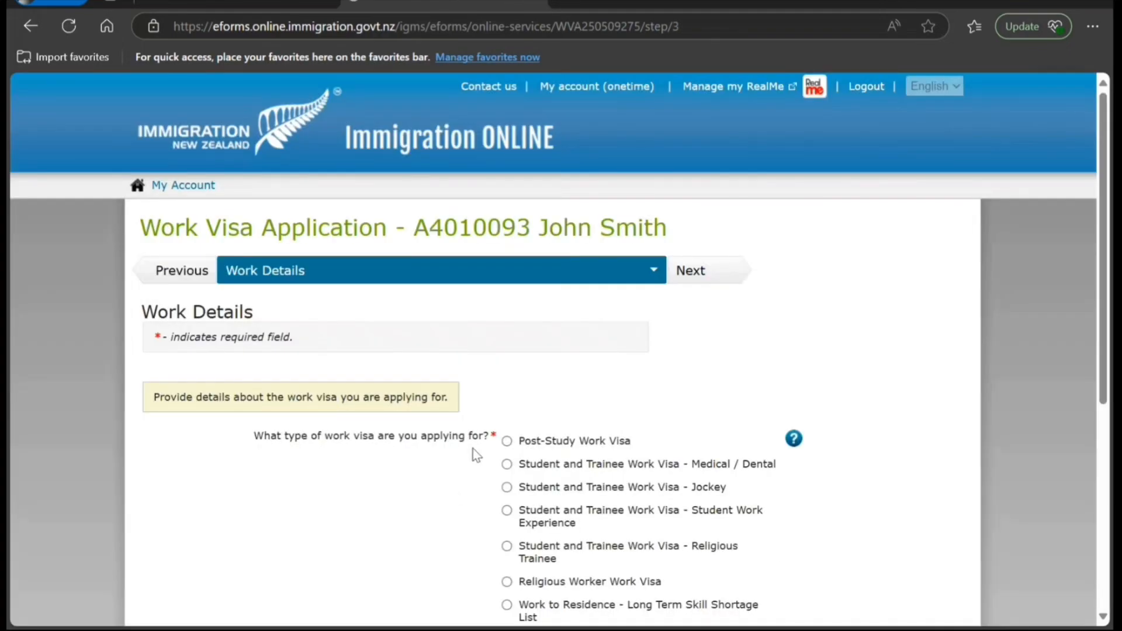
- Choose 'Student and Trainee Work Visa - Student Work Experience' as the visa type
scroll(482, 451, down, 1)
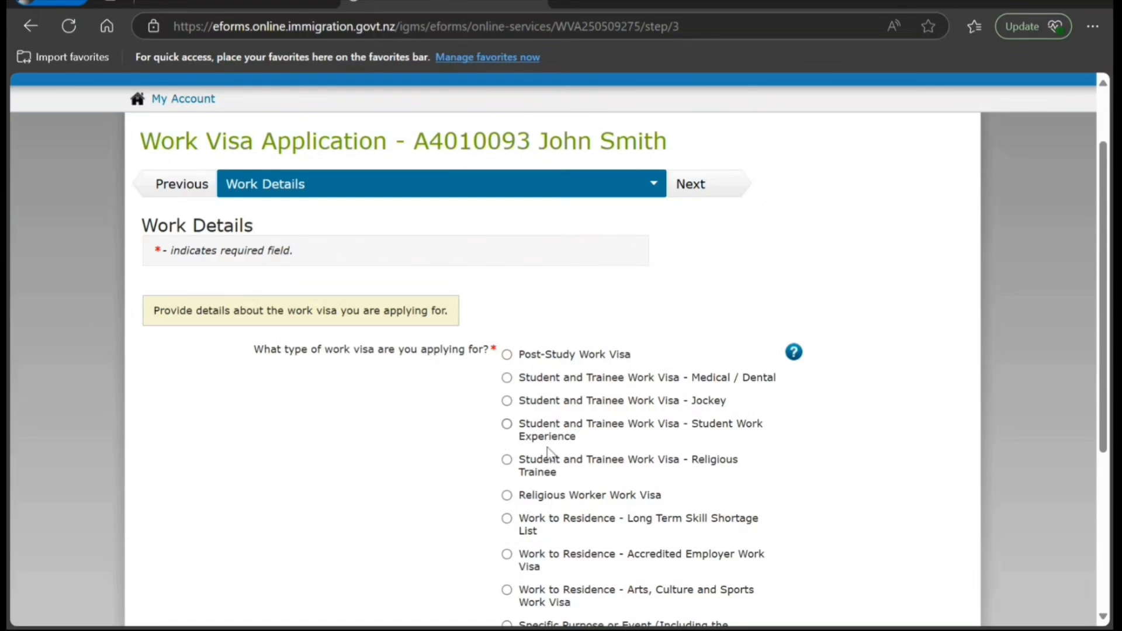
click(507, 424)
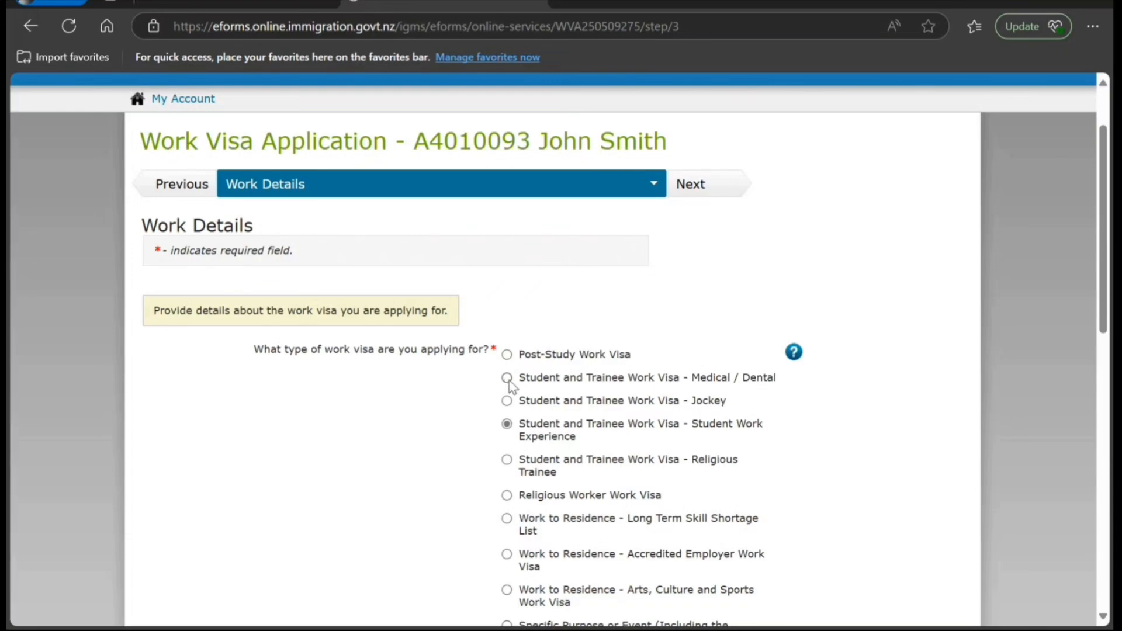
scroll(444, 459, down, 3)
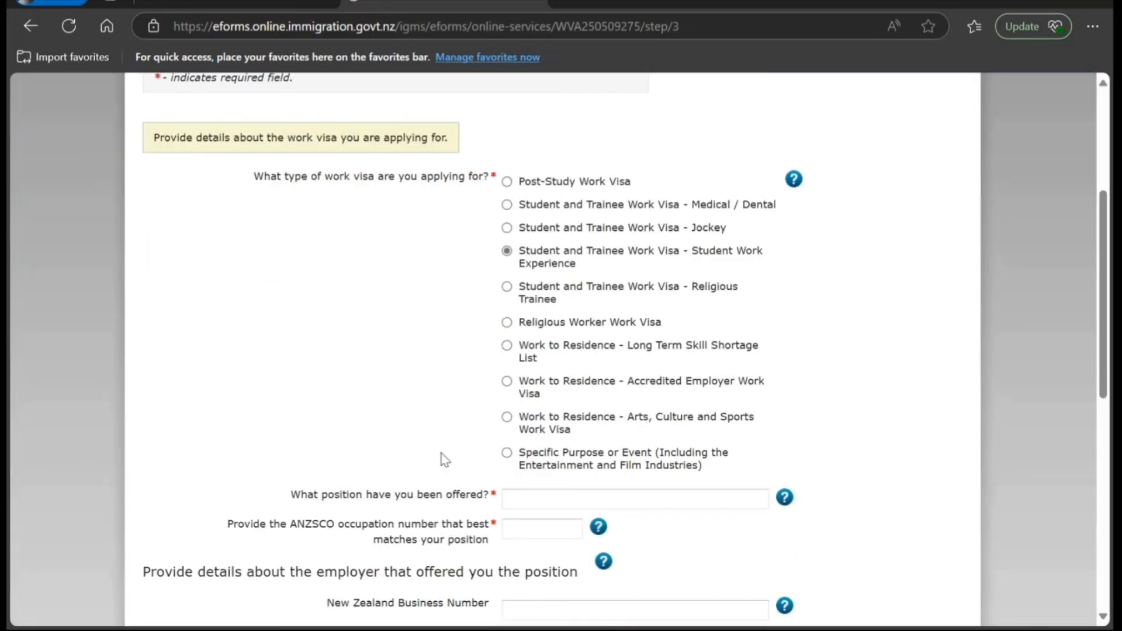
scroll(444, 460, down, 2)
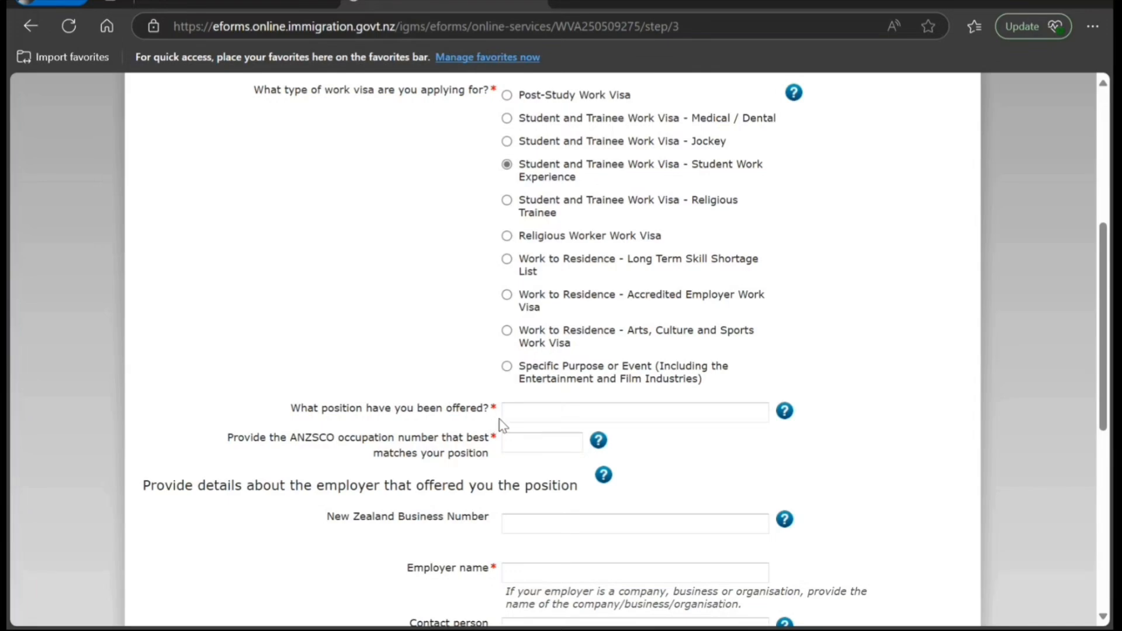
- Enter position offered 'Trainee Associate' and ANZSCO number 261311
click(530, 414)
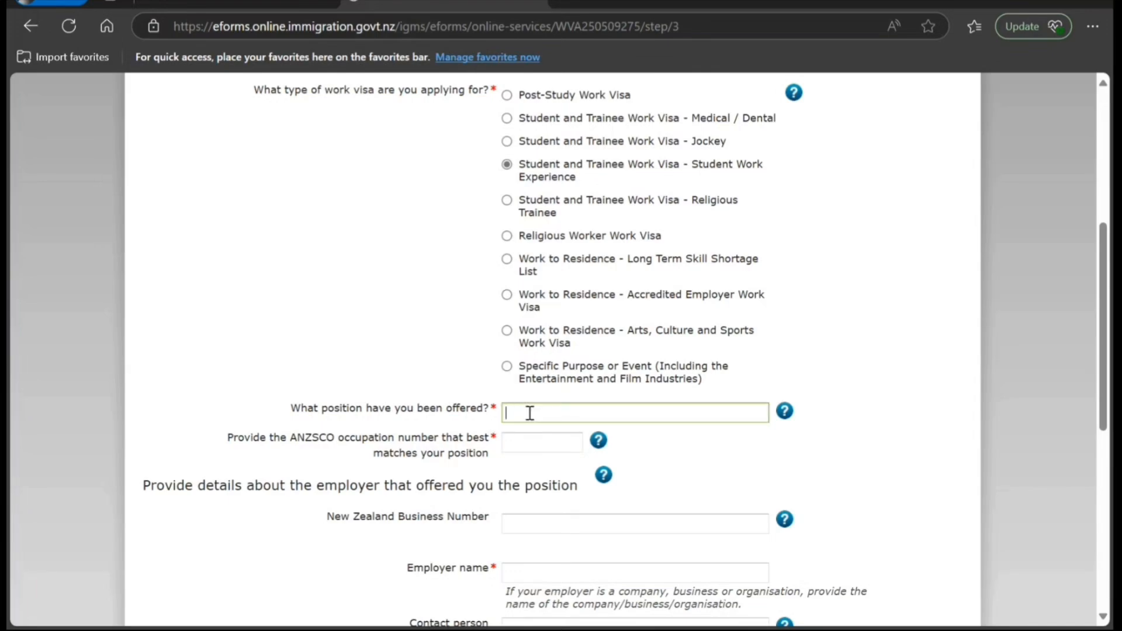
text(Trainee Associate)
click(559, 445)
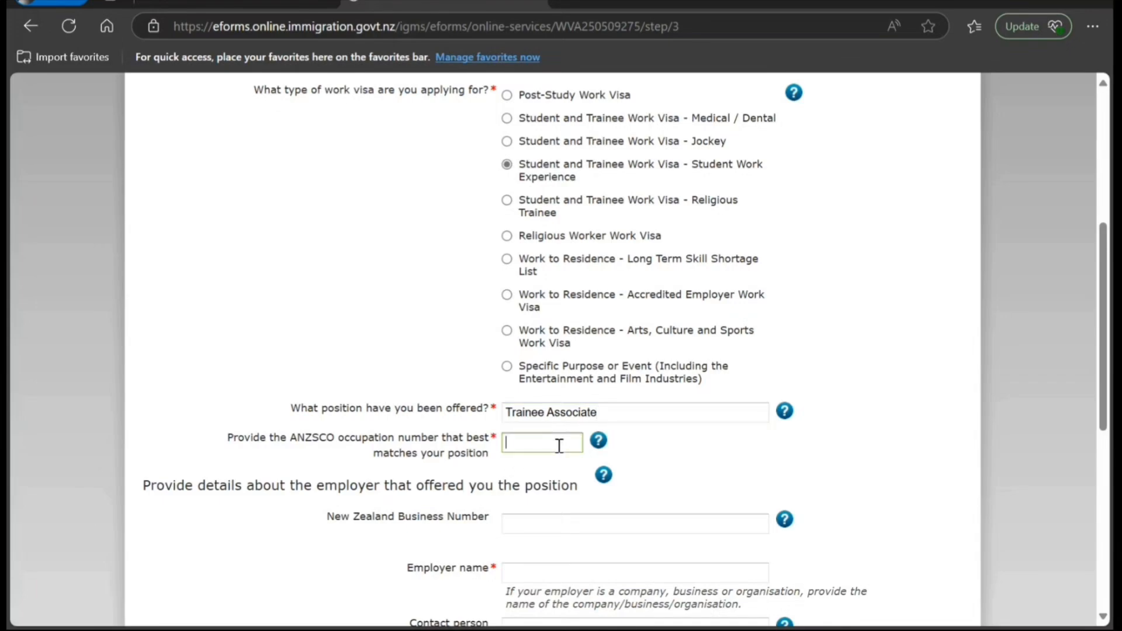
text(261311)
click(658, 467)
- Enter the employer's name
scroll(640, 479, down, 3)
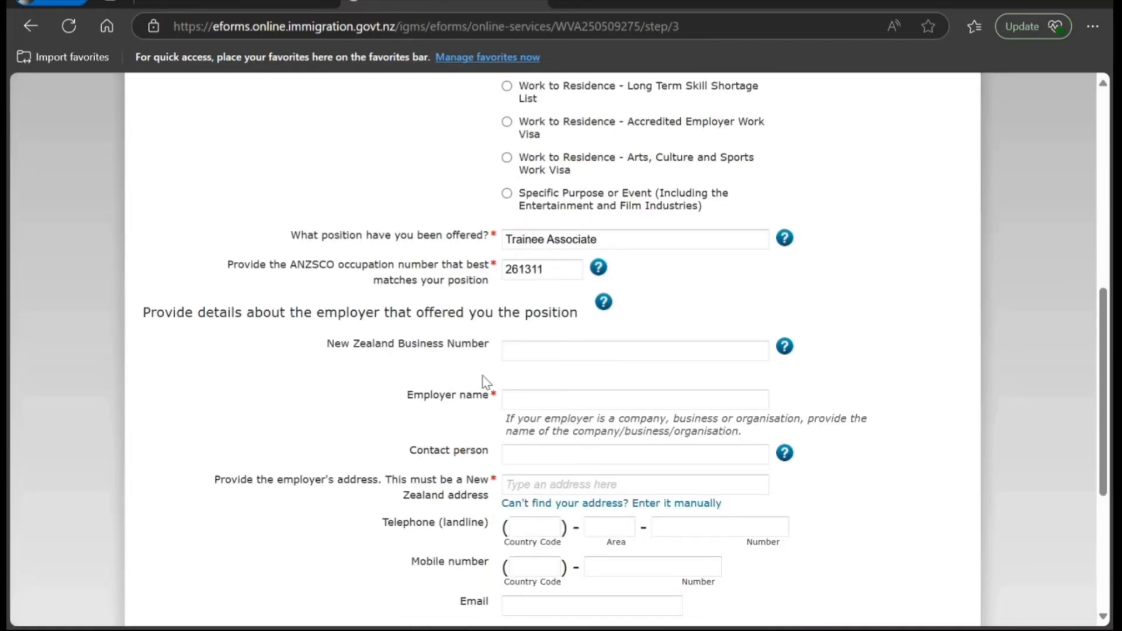
click(524, 397)
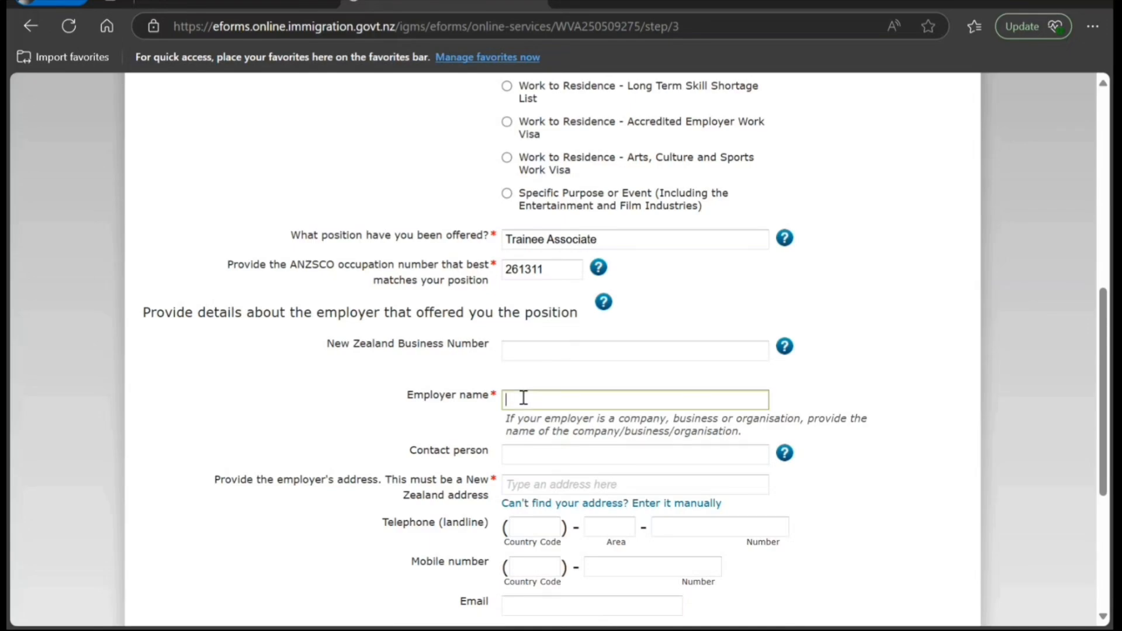
text(uy jh h jh jhj hjh)
- Enter the employer's address manually: house number, street, suburb and post code
click(545, 504)
click(542, 524)
text(87787)
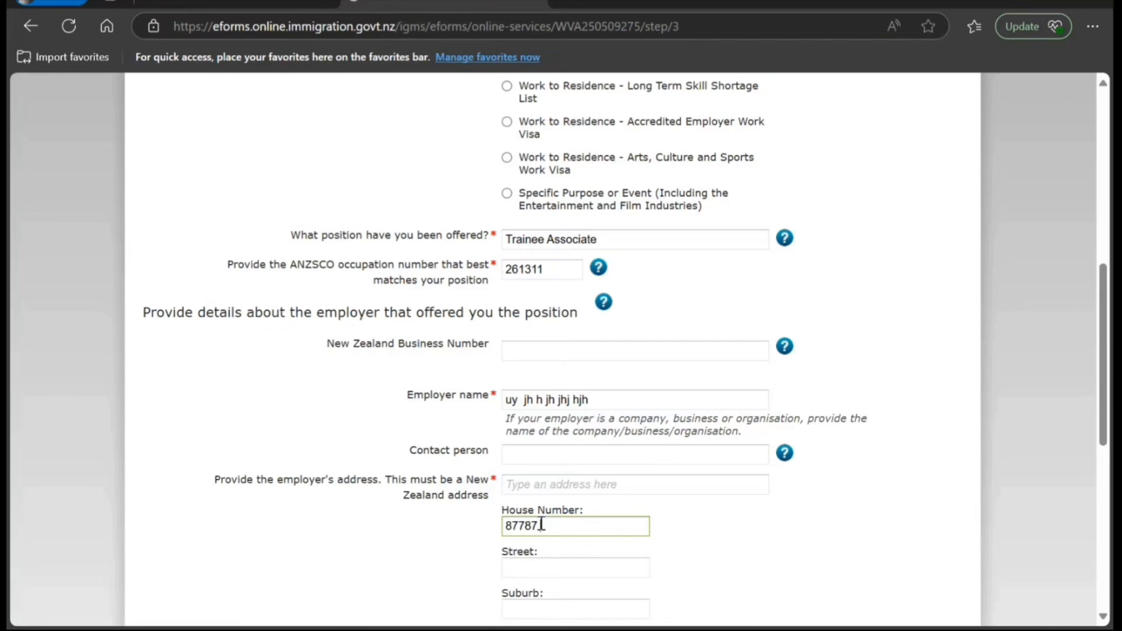
key(Tab)
text(dsdd)
key(Tab)
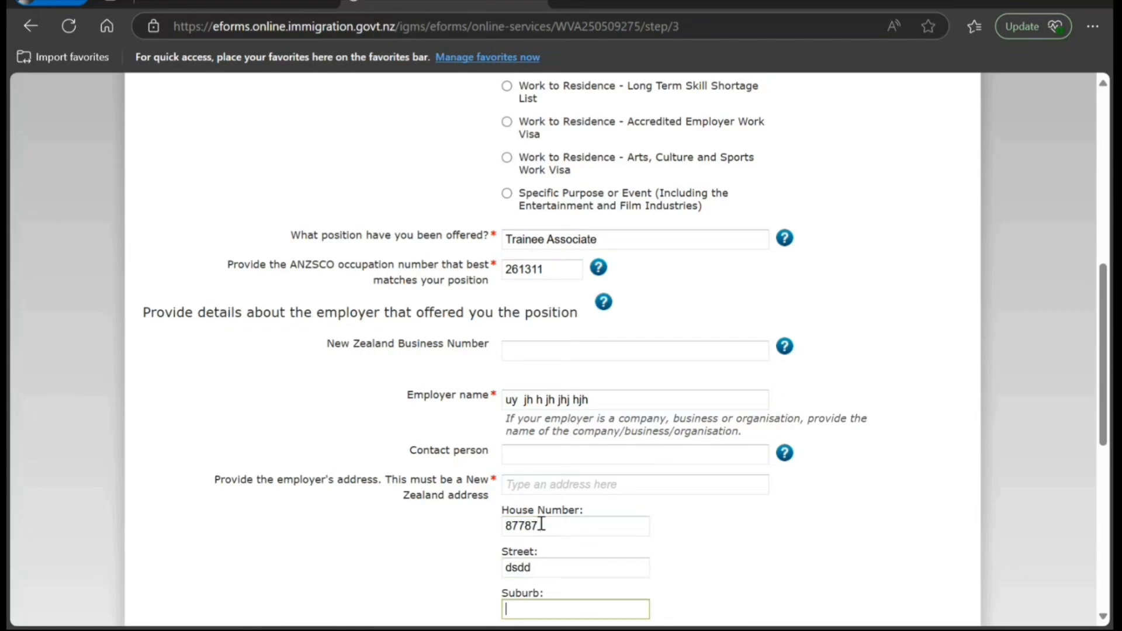
text(dsdsds)
scroll(542, 524, down, 3)
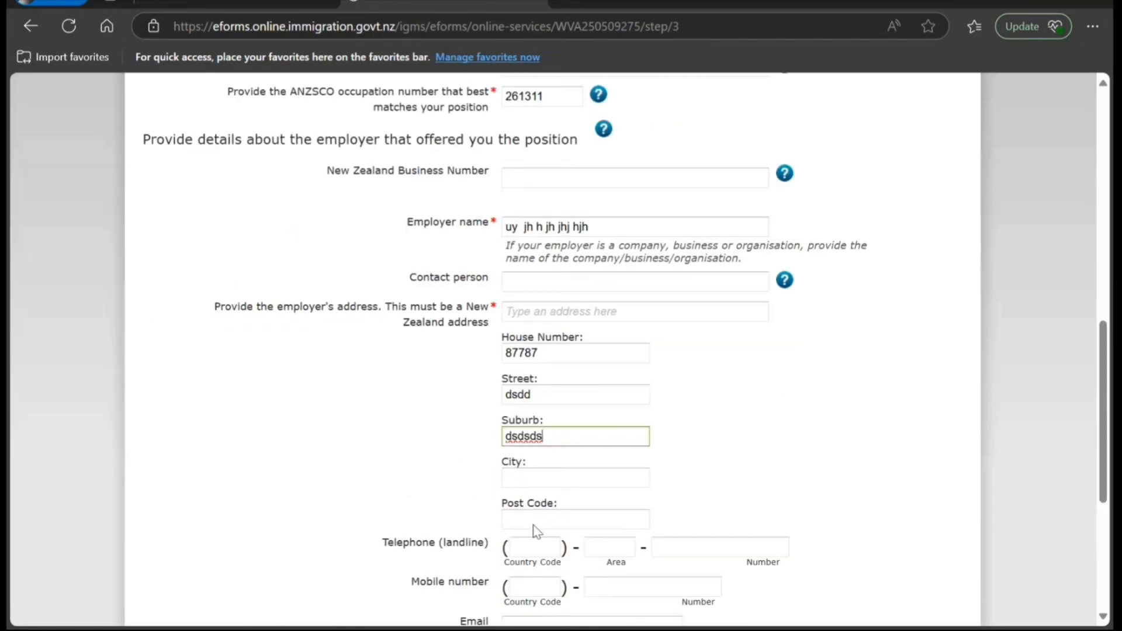
click(541, 518)
text(iuu)
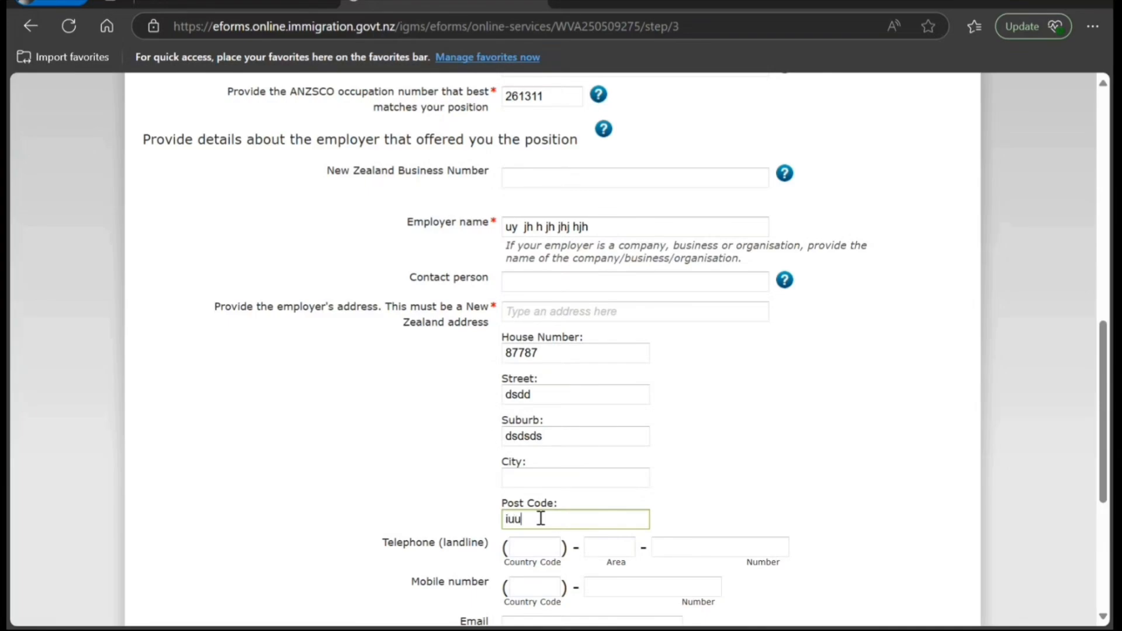
key(BackSpace)
key(BackSpace)
key(BackSpace)
text(989898)
- Set hourly pay at a rate of 80 and answer No to needing New Zealand registration
scroll(505, 539, down, 1)
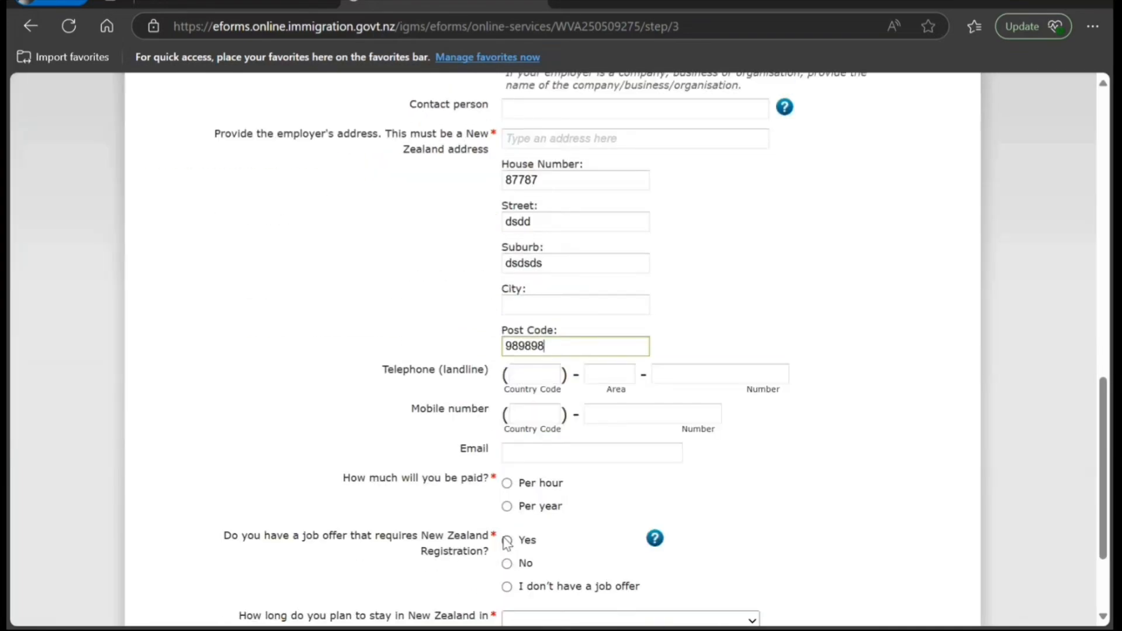
click(507, 484)
scroll(489, 526, down, 2)
click(574, 403)
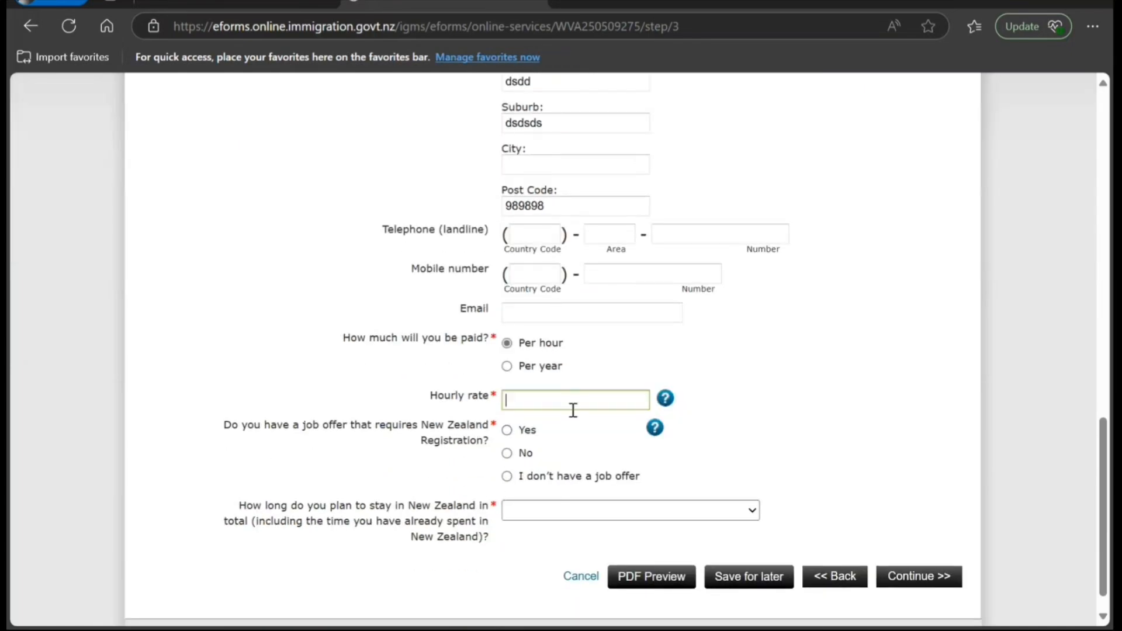
text(80)
click(508, 452)
- Choose a total stay of 24 months or more and submit the Work Details page
scroll(369, 496, down, 1)
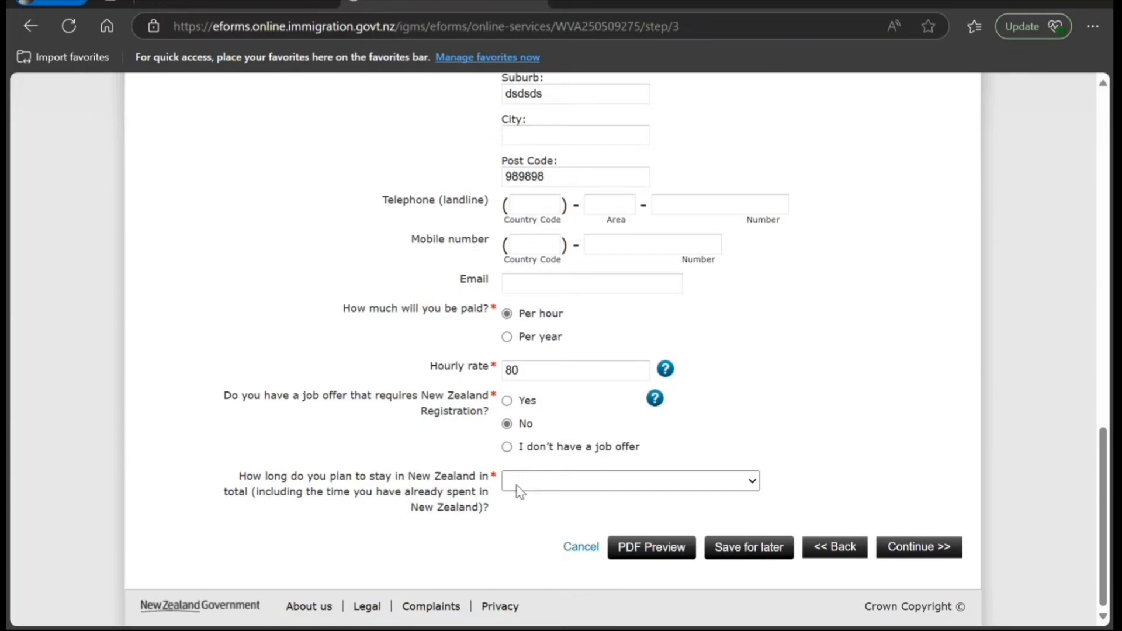
click(539, 592)
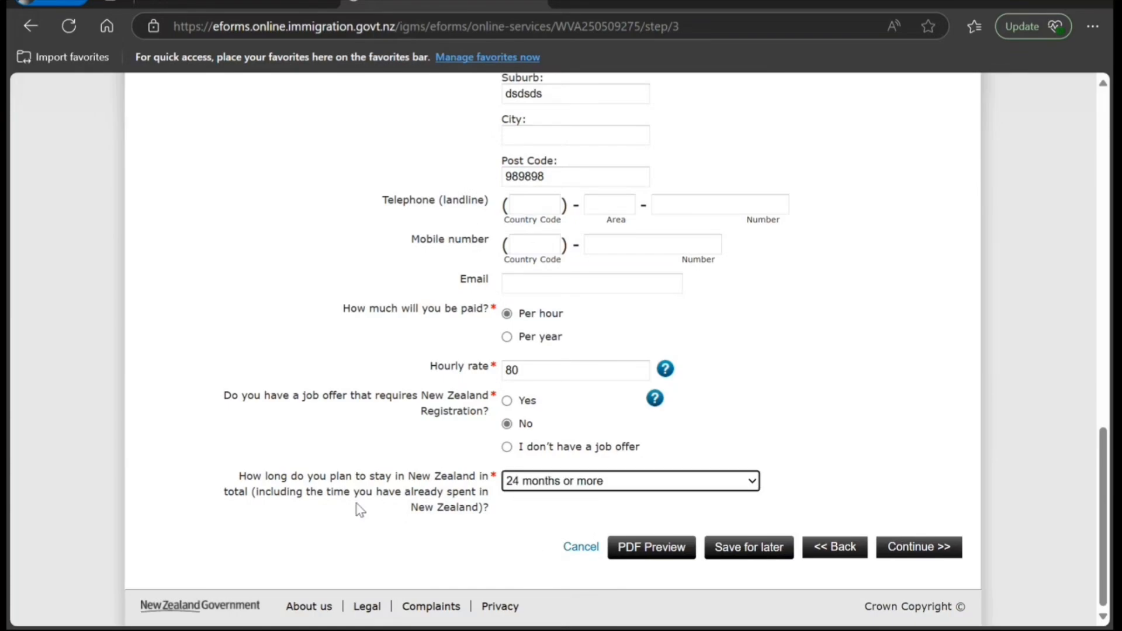
click(893, 551)
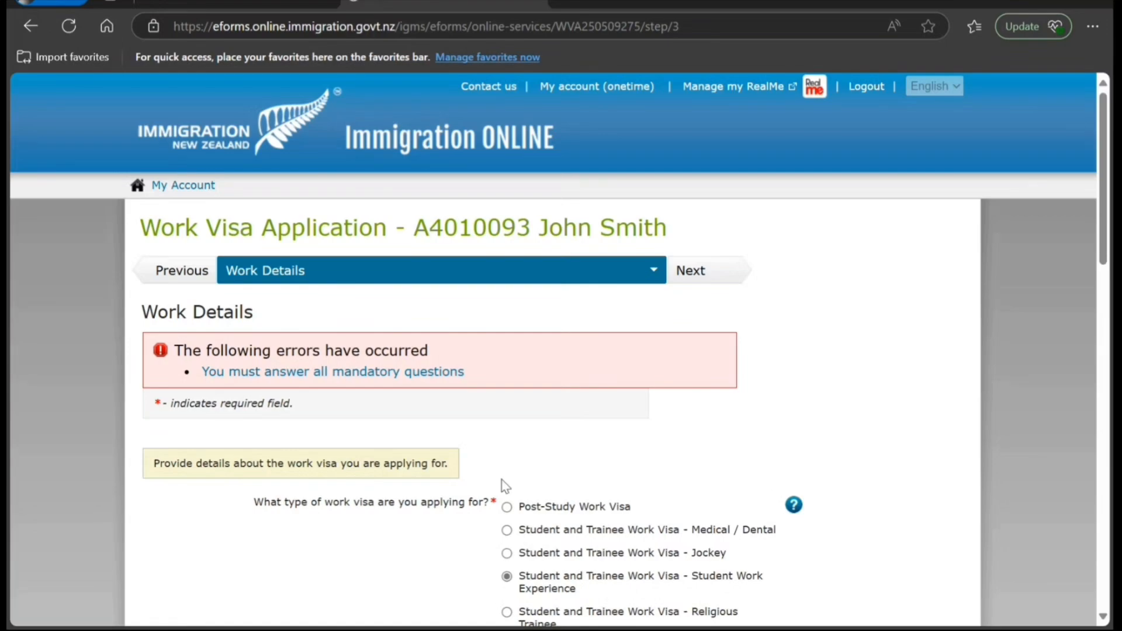
- Switch the employer's New Zealand address to manual entry
scroll(441, 498, down, 1)
scroll(444, 504, down, 10)
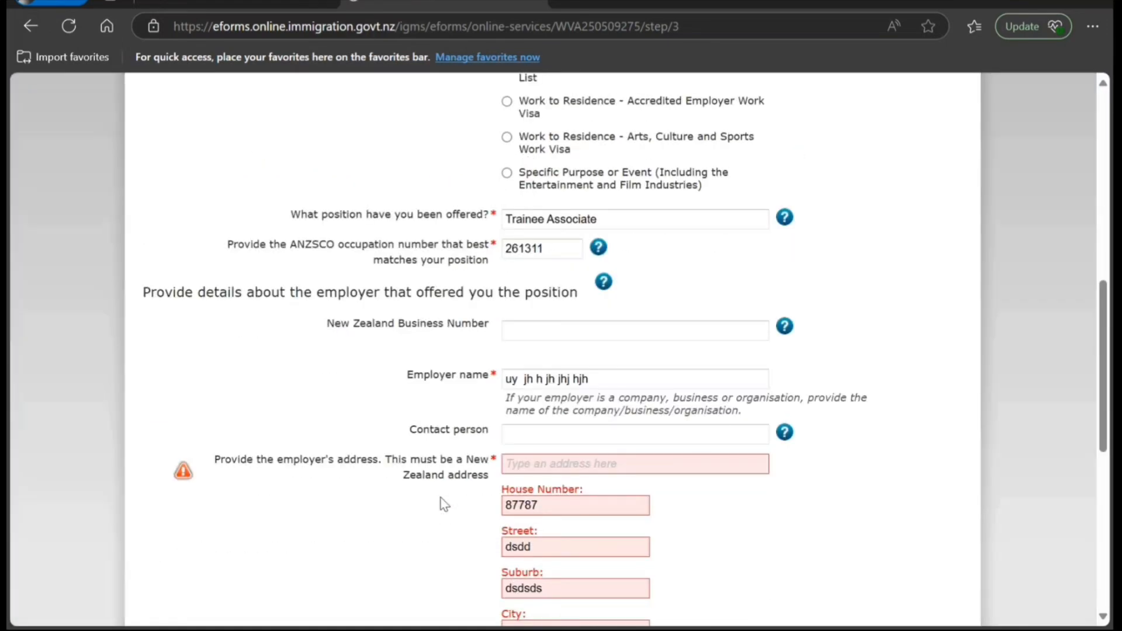
click(542, 465)
text(78878)
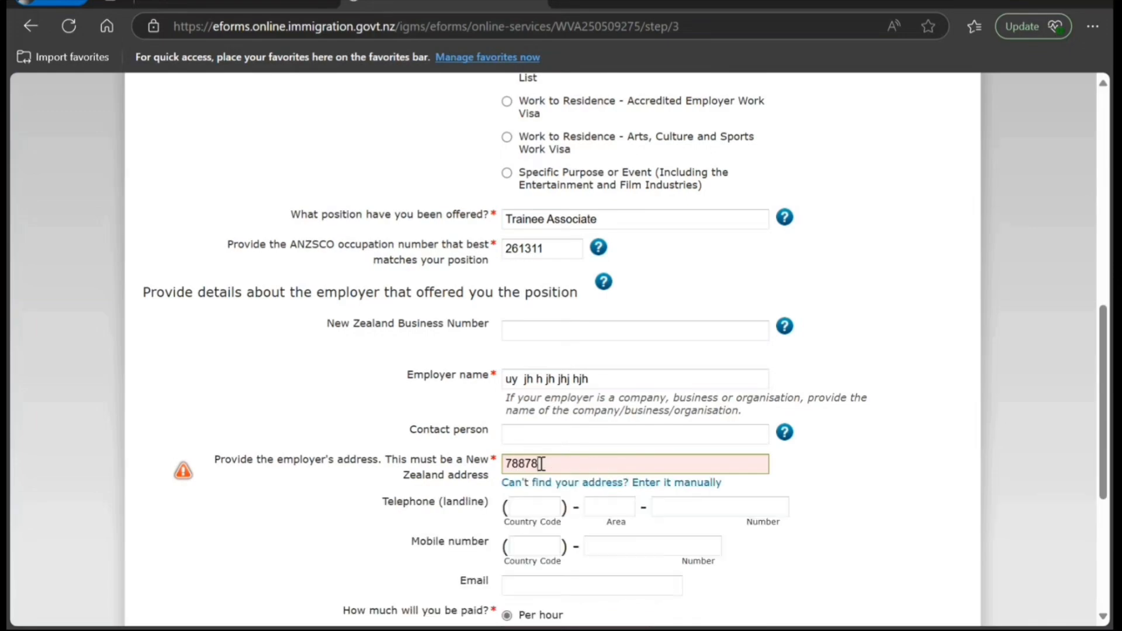
text(7)
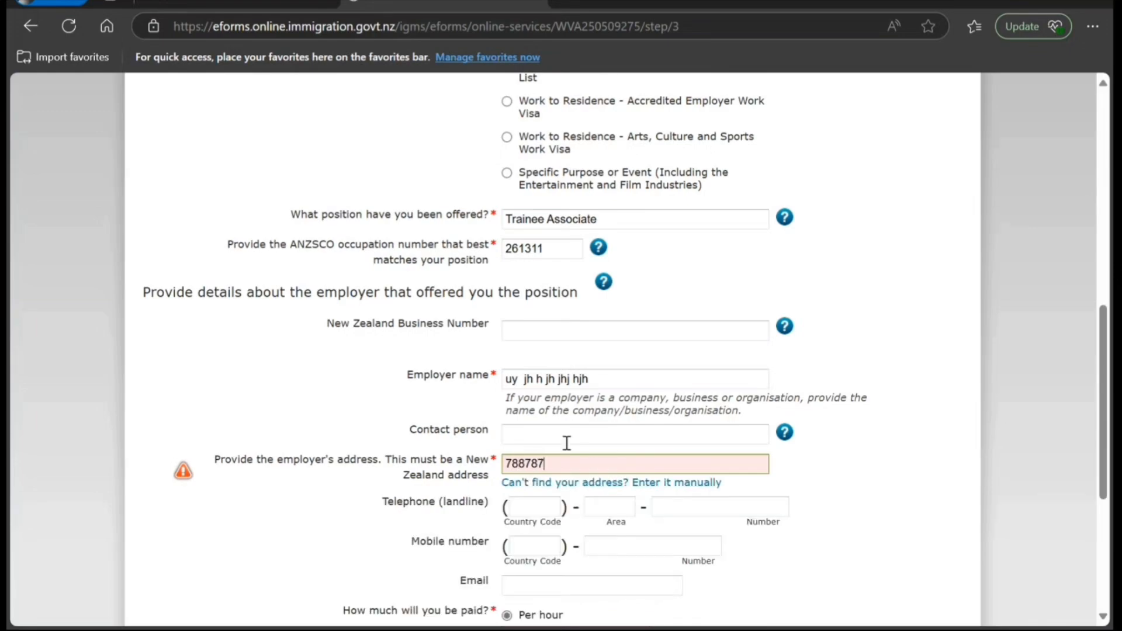
click(570, 483)
click(552, 505)
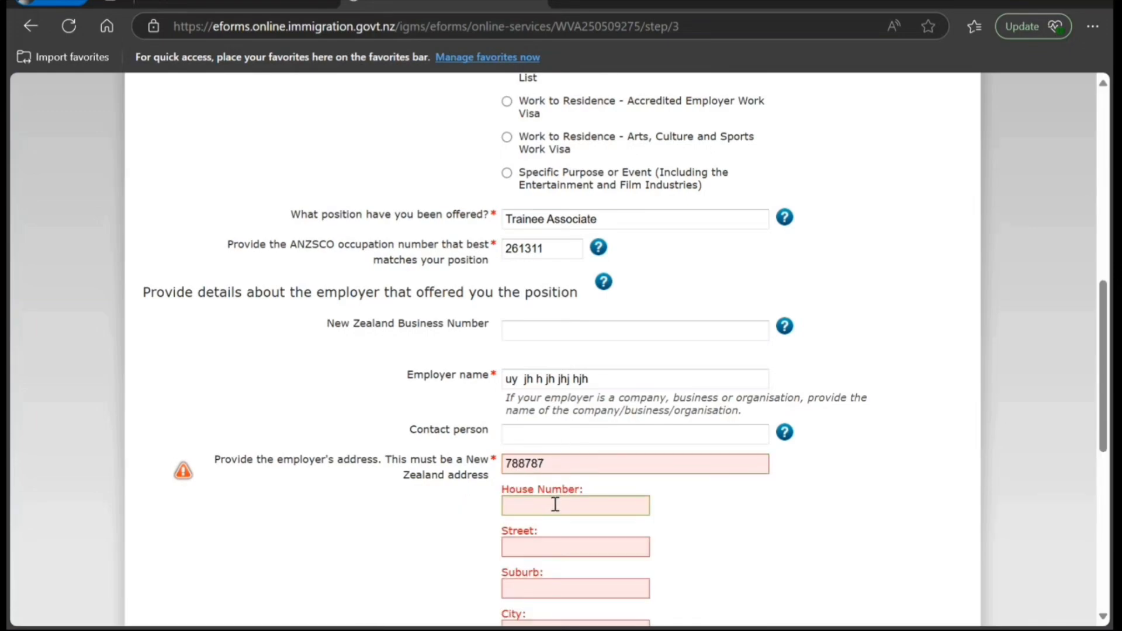
- Fill in the employer's house number, street, suburb, city and post code, then continue
text(989898)
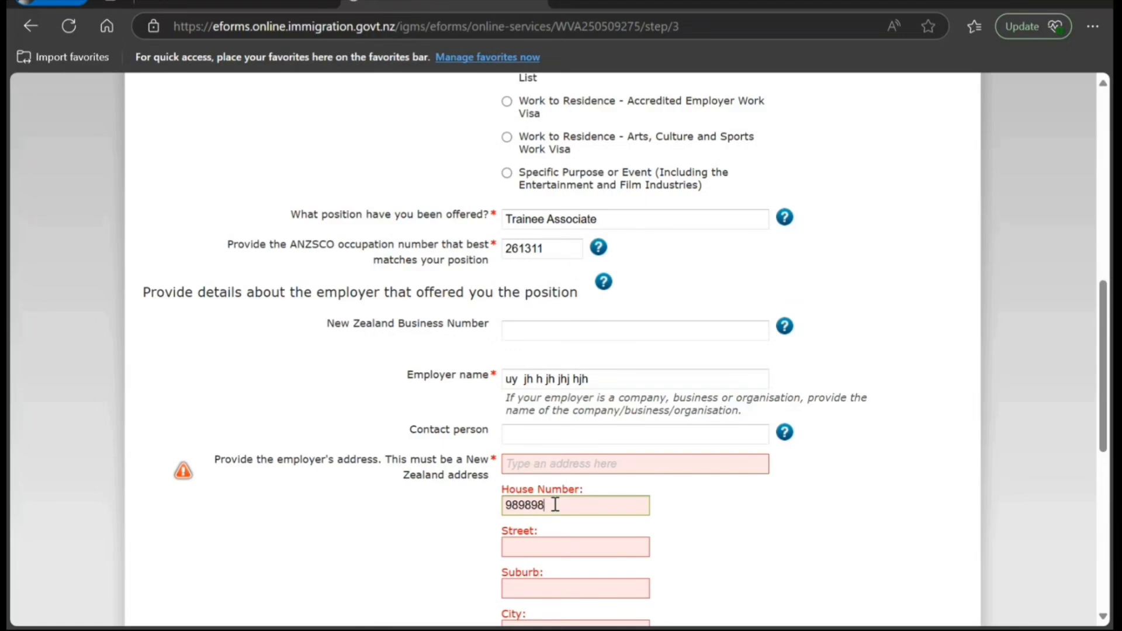
key(Tab)
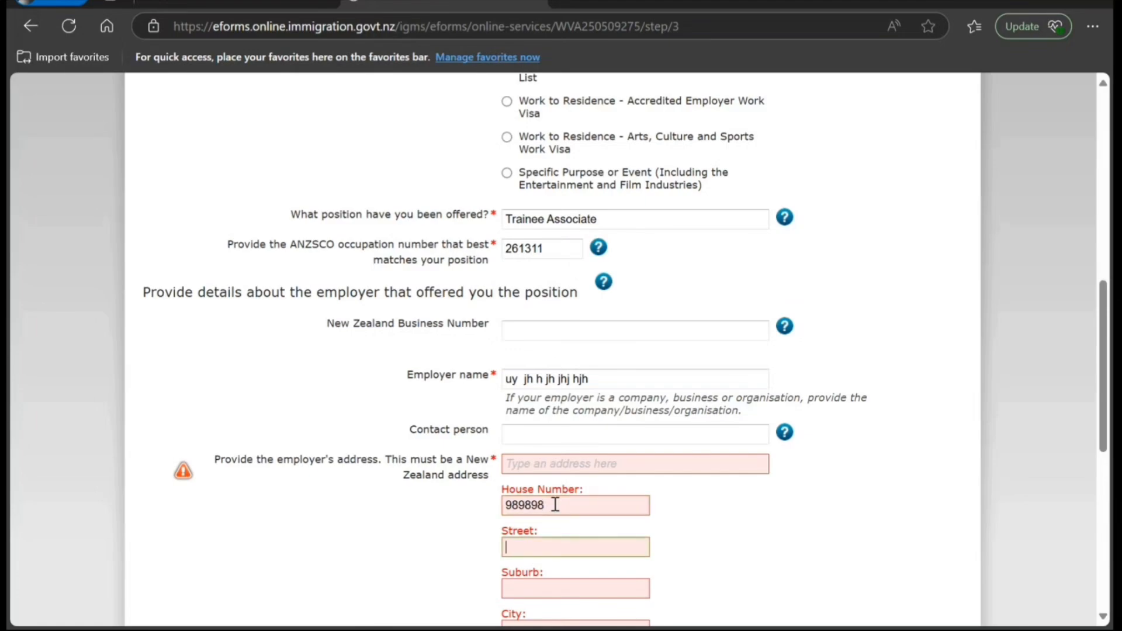
text(uyyuuyu)
key(Tab)
text(dfdfdfd)
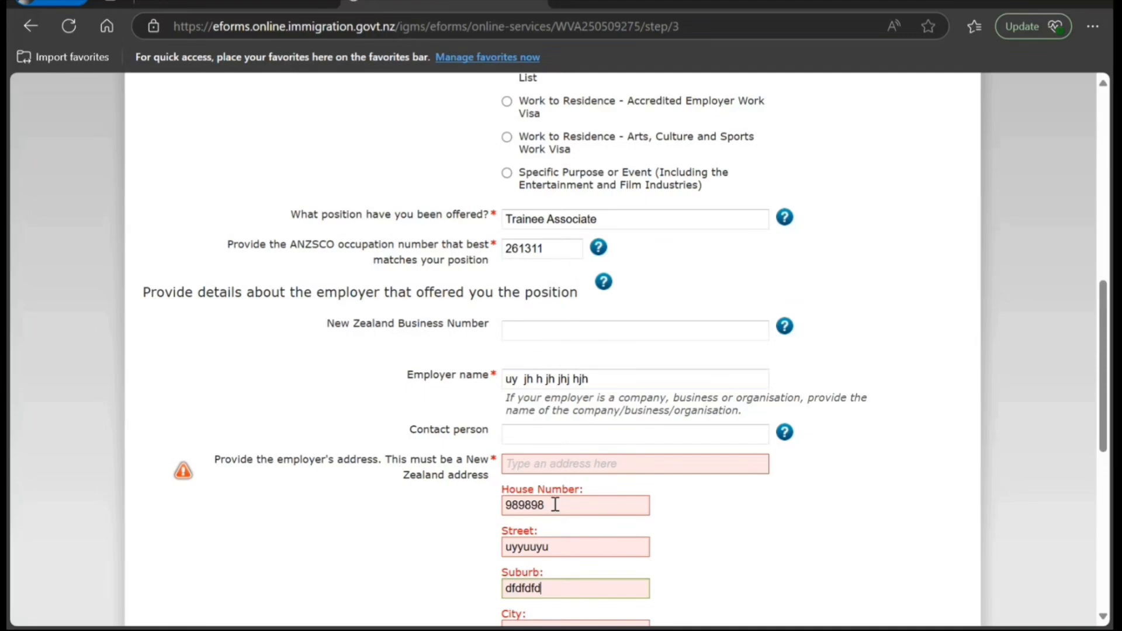
key(Tab)
text(dffdfd)
key(Tab)
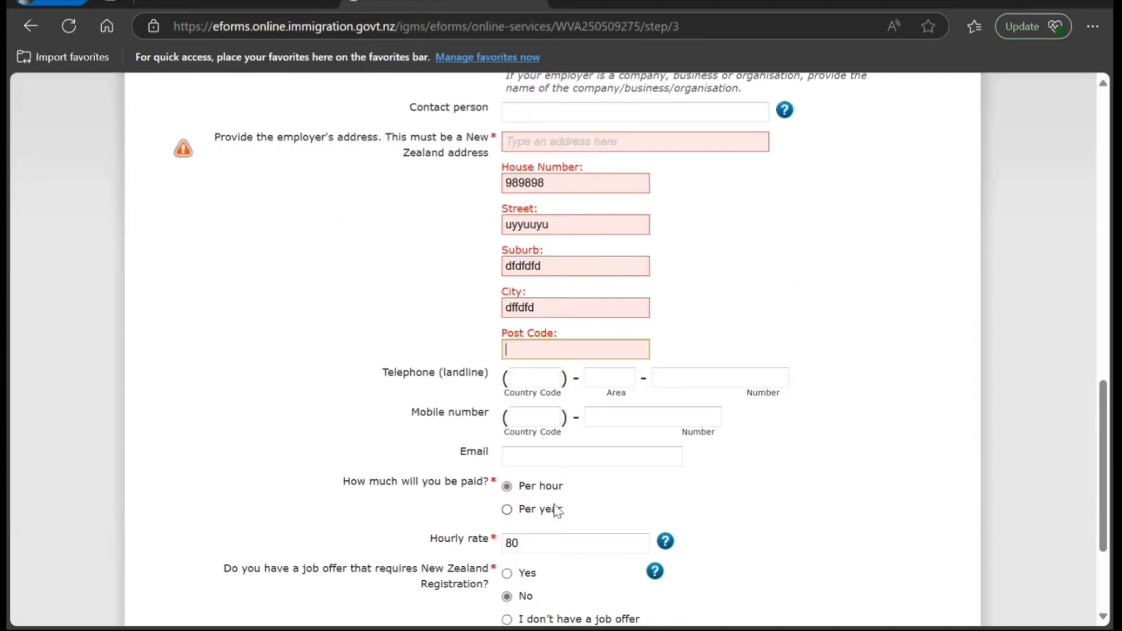
text(dfdffdfdf)
scroll(555, 514, down, 3)
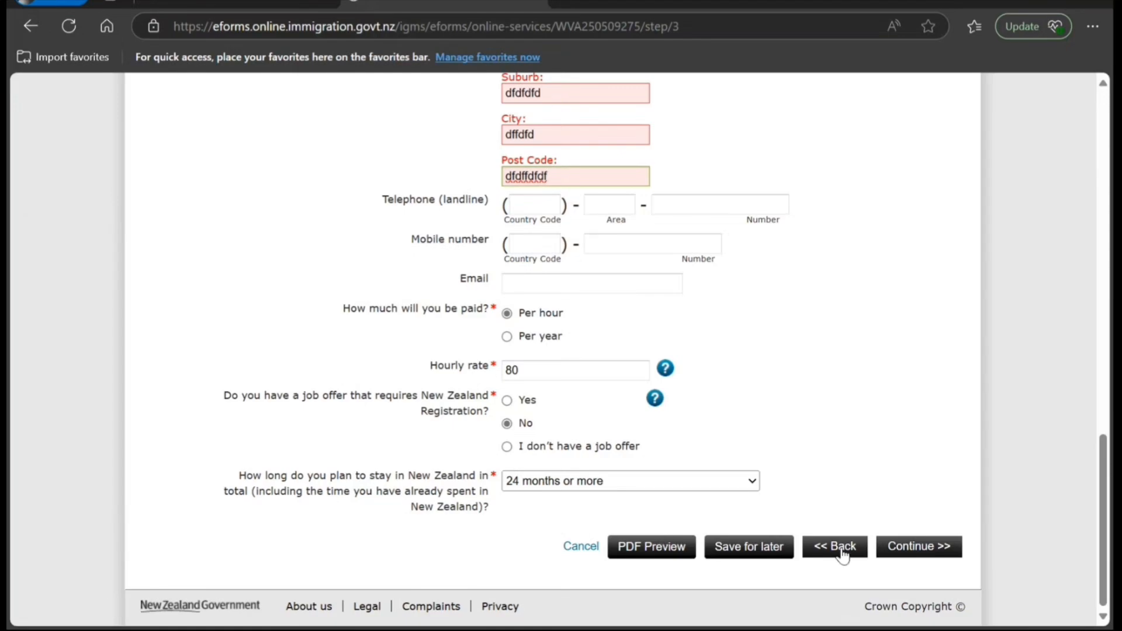
click(892, 549)
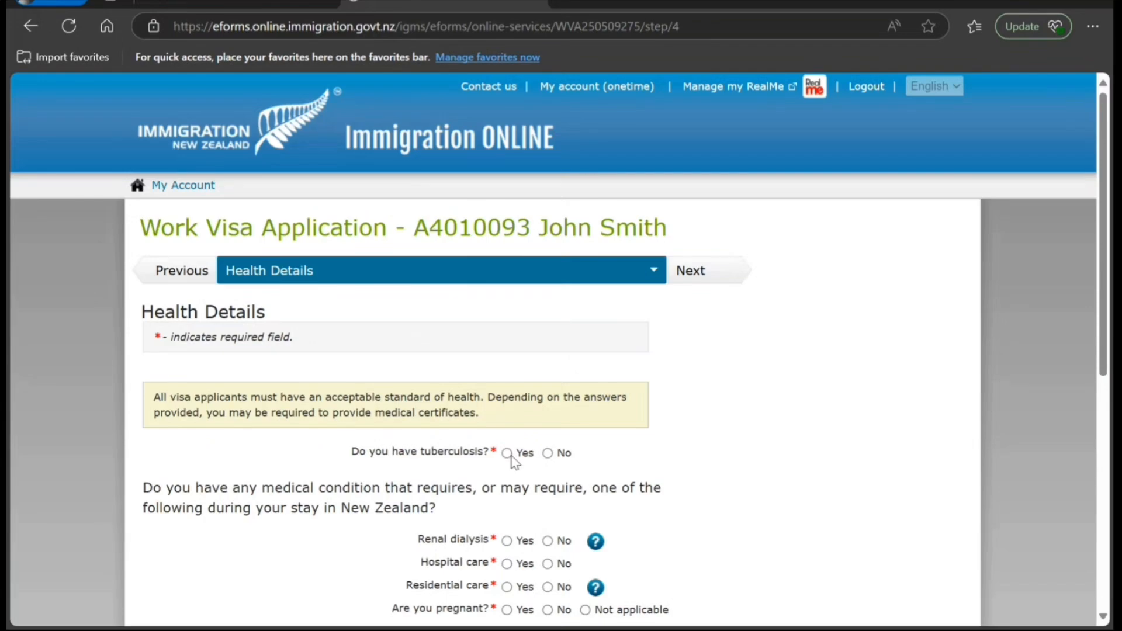
- Answer No to tuberculosis, renal dialysis, hospital and residential care; pregnancy Not applicable
click(547, 453)
click(548, 541)
click(547, 564)
click(548, 587)
click(586, 610)
scroll(561, 591, down, 4)
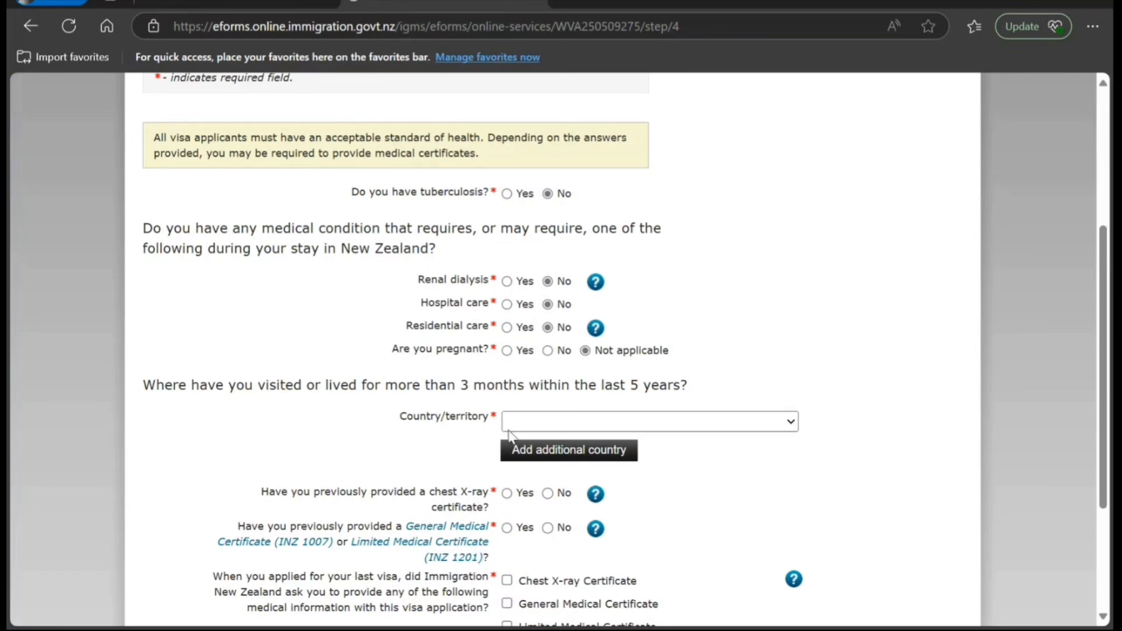
- Set India as the recent country and answer Yes to a chest X-ray within 36 months
click(579, 343)
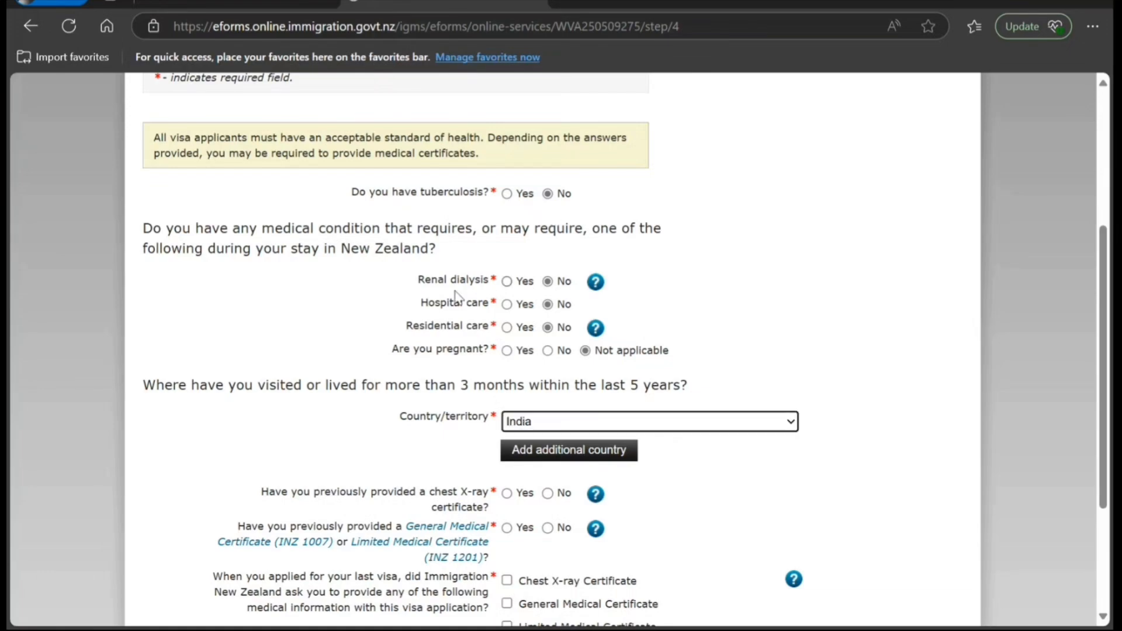
click(332, 410)
click(547, 494)
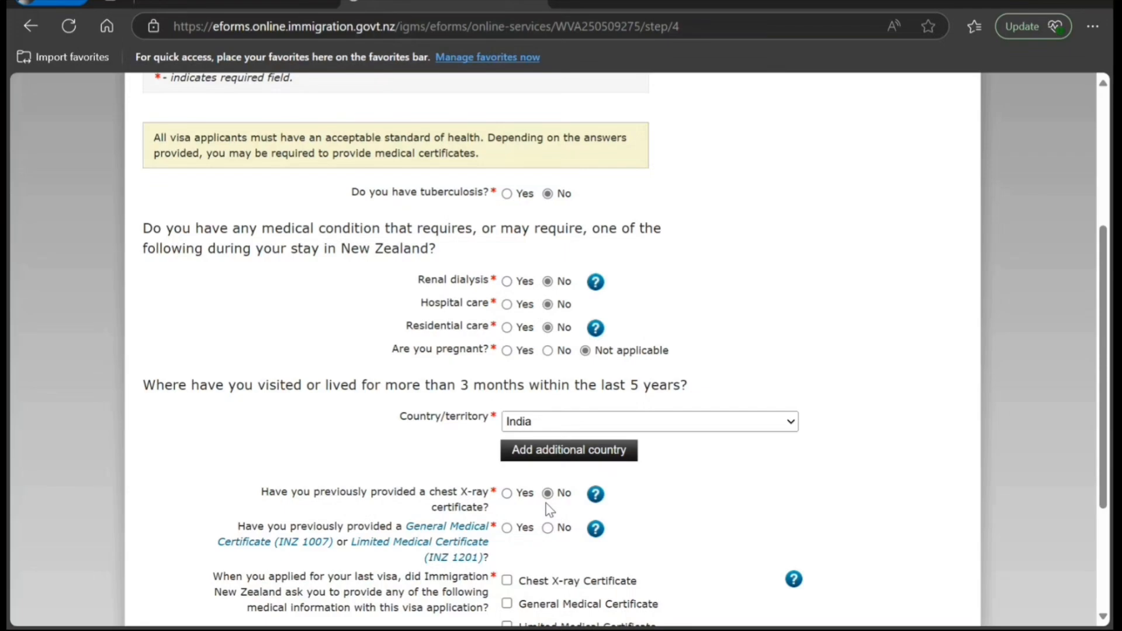
click(507, 494)
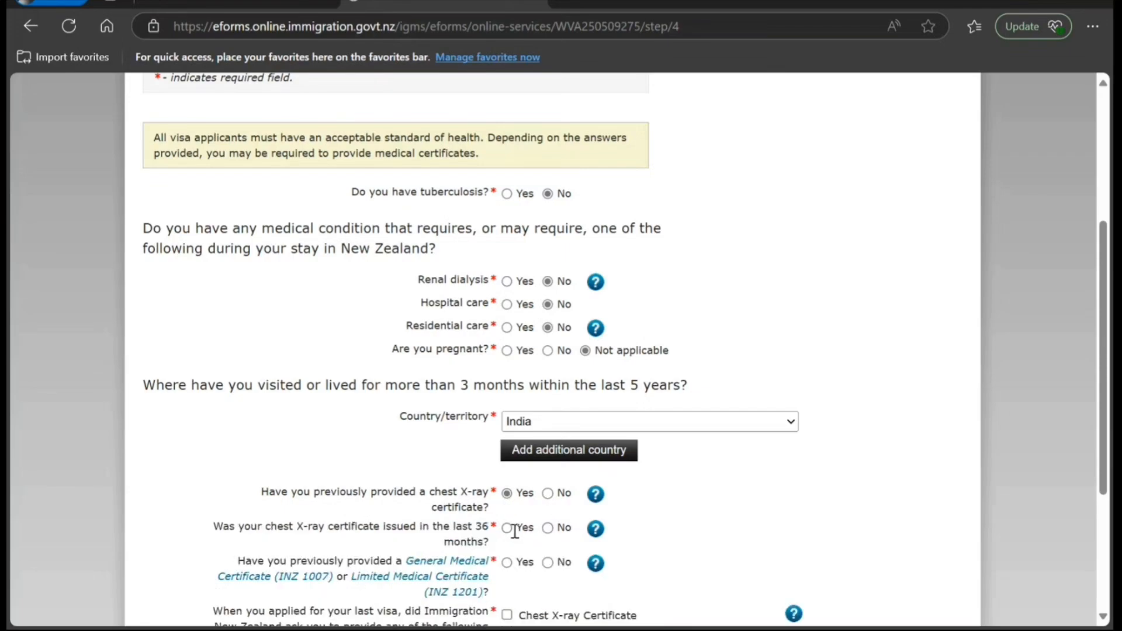
click(548, 528)
click(506, 528)
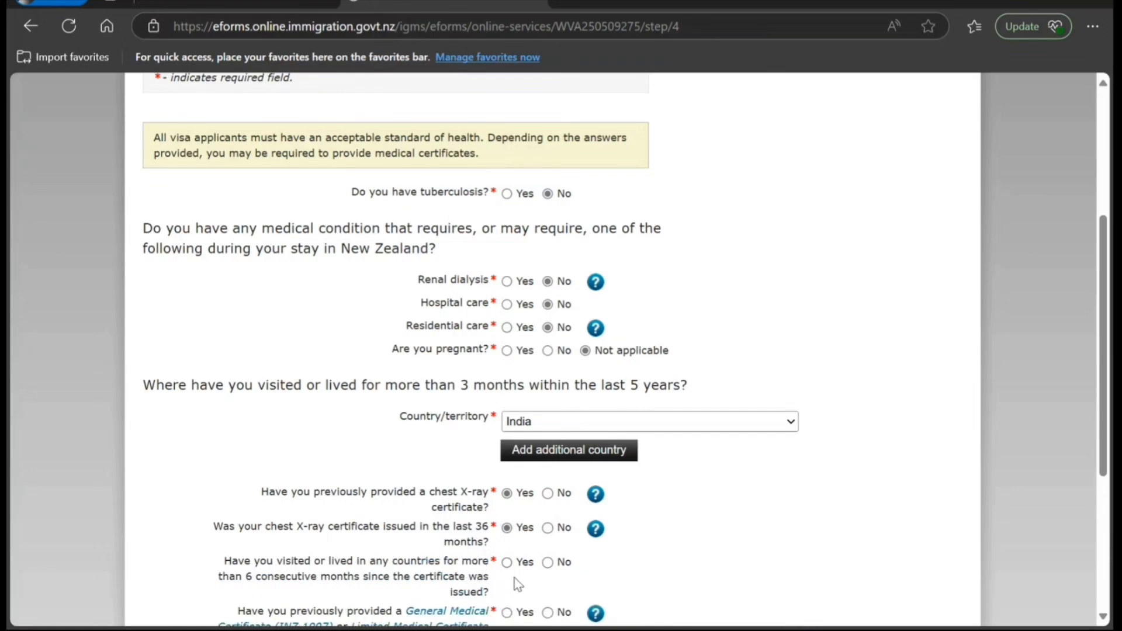
click(548, 562)
scroll(496, 585, down, 3)
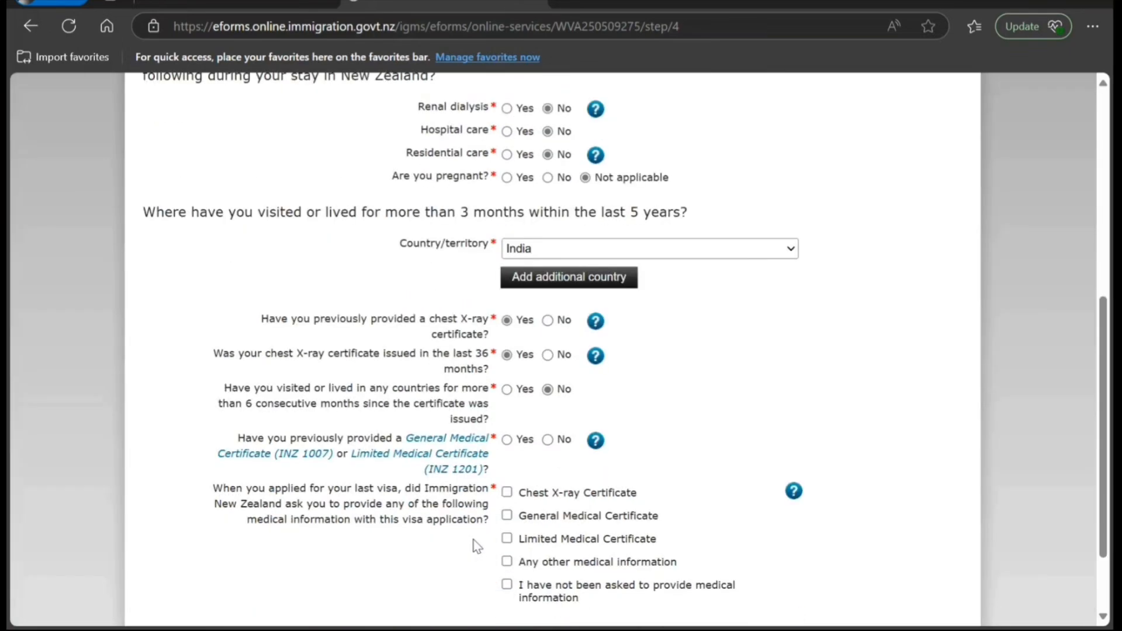
- Answer Yes to living abroad since the X-ray, choosing New Zealand as the country
click(507, 389)
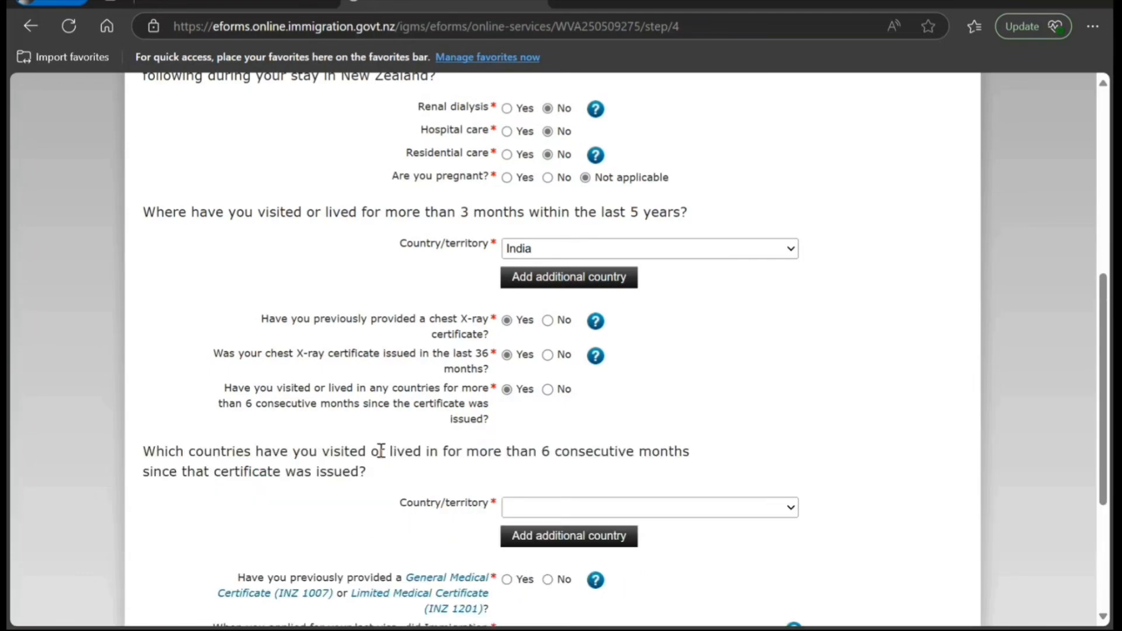
click(532, 512)
text(net)
key(n)
key(n)
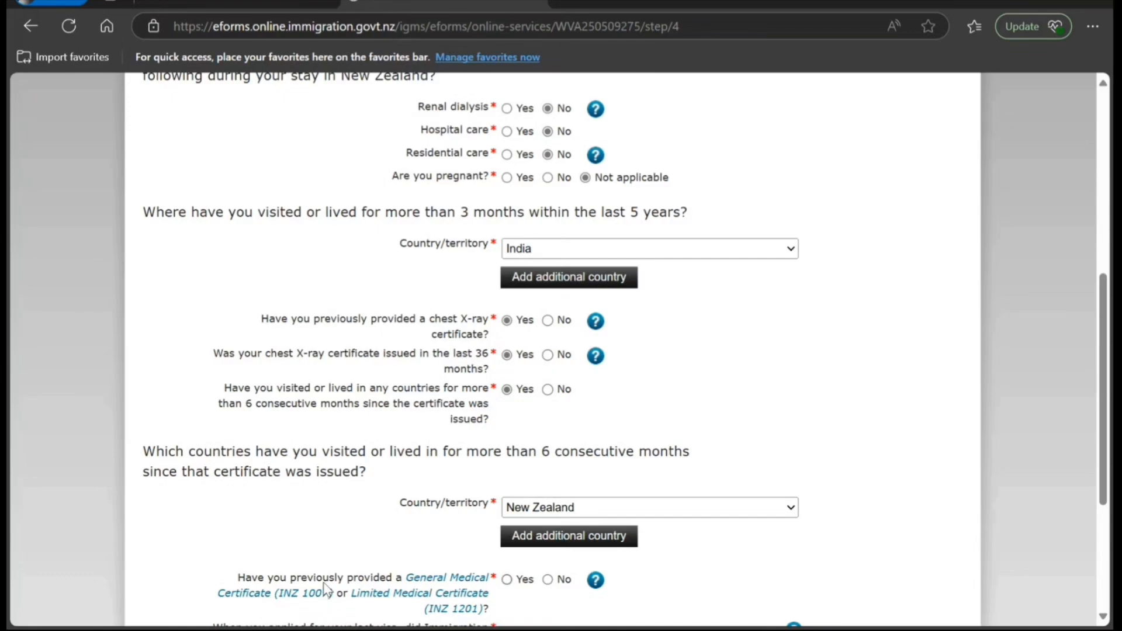
scroll(325, 587, down, 1)
- Confirm a medical certificate under 36 months, stable health, no information requested, and submit
click(507, 492)
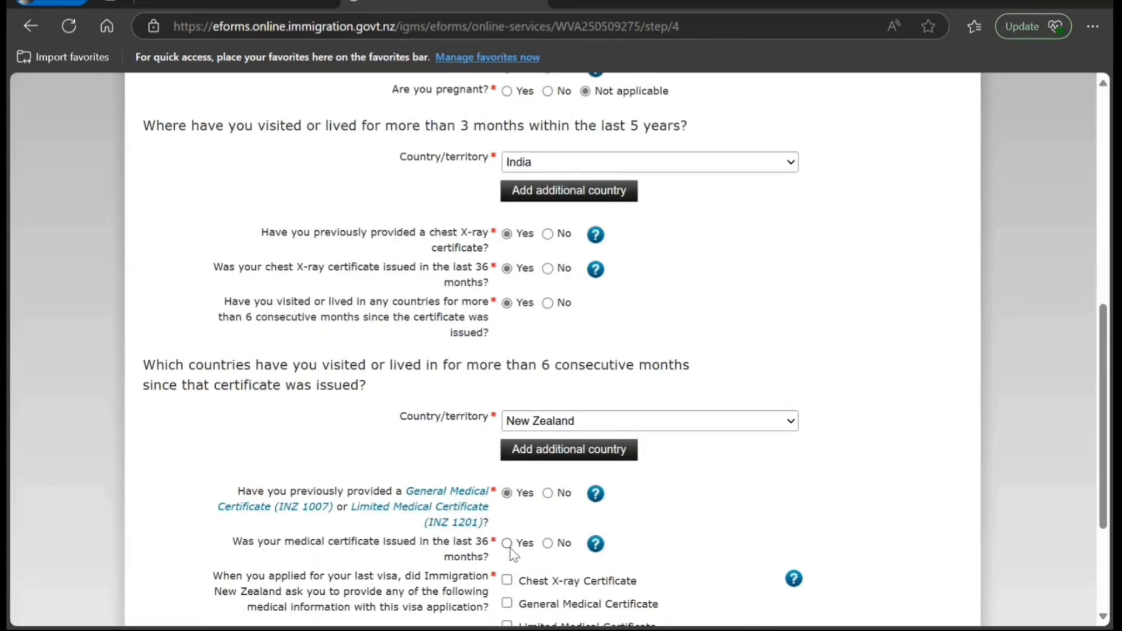
click(507, 544)
scroll(426, 556, down, 2)
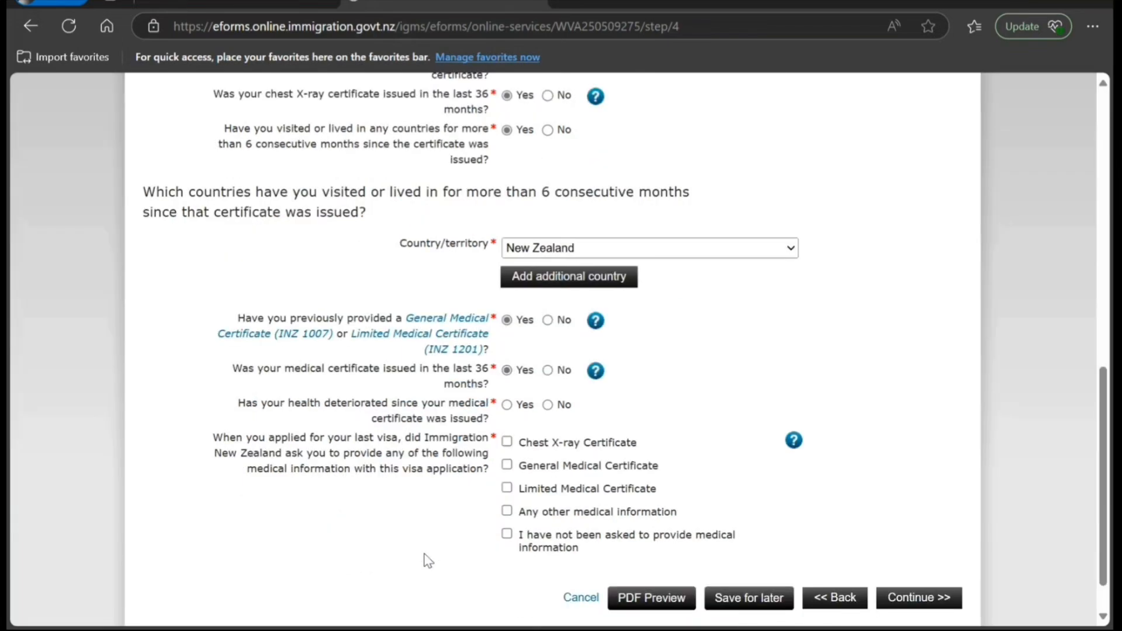
click(548, 406)
click(506, 534)
click(888, 597)
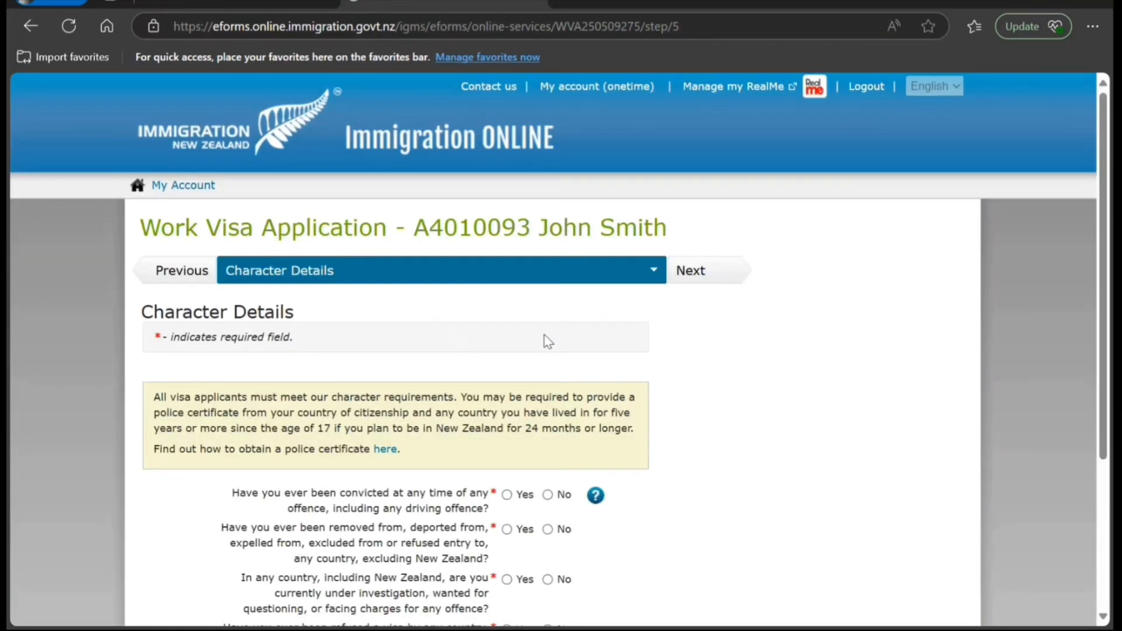
- Answer No to convictions, deportation, investigation, visa refusal, living abroad and police certificate, then continue
scroll(548, 341, down, 3)
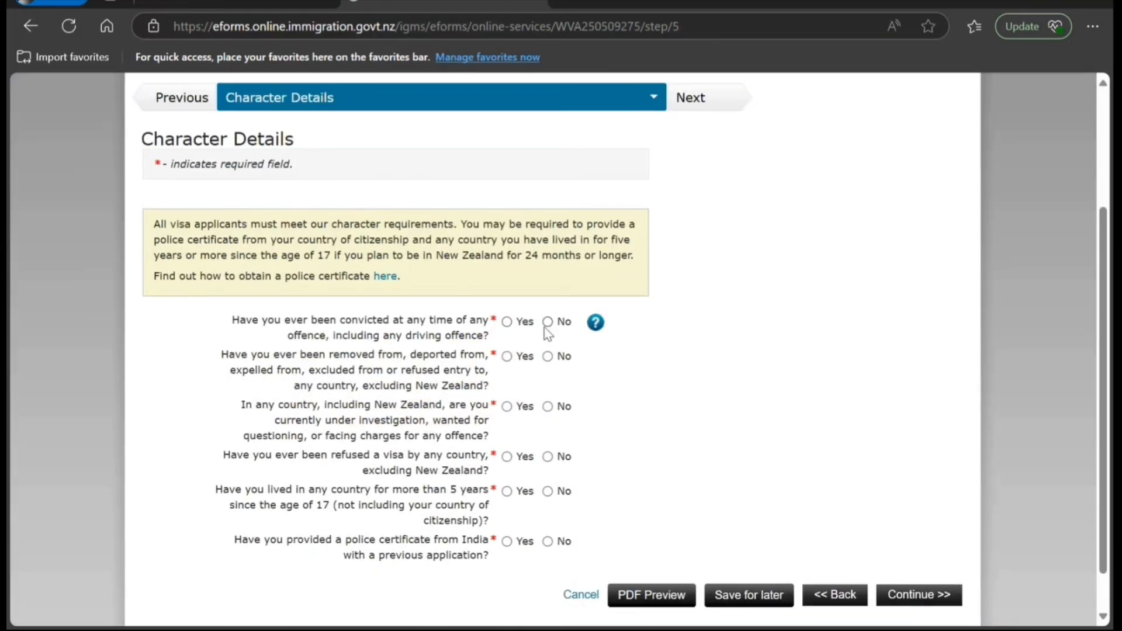
click(547, 322)
click(547, 357)
click(547, 406)
click(548, 456)
click(548, 491)
click(548, 542)
scroll(676, 436, down, 1)
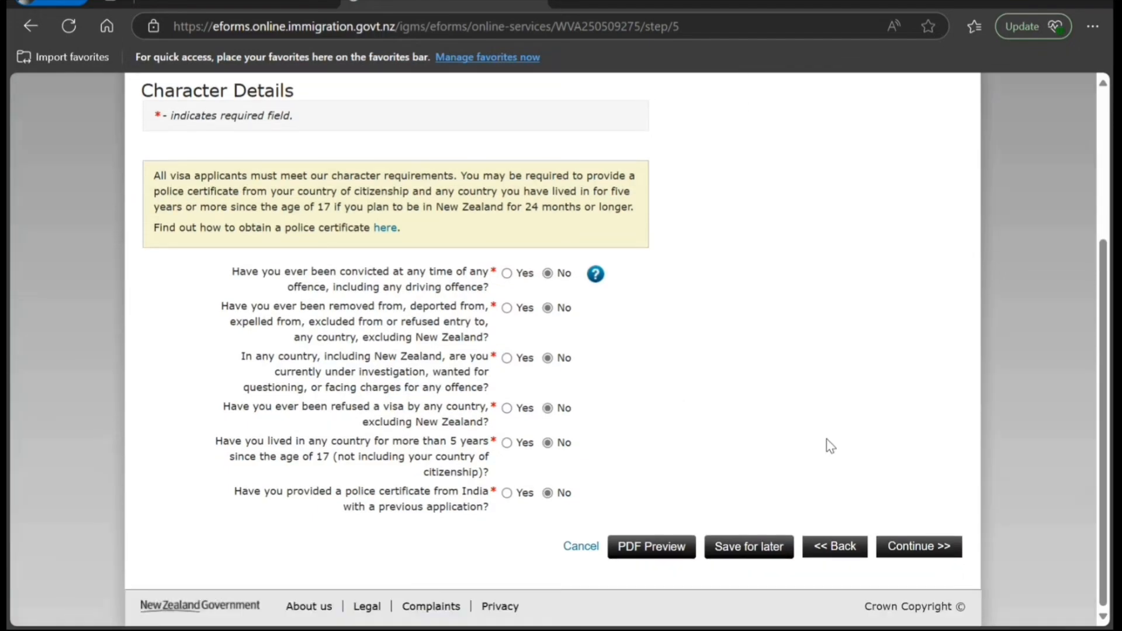
click(891, 549)
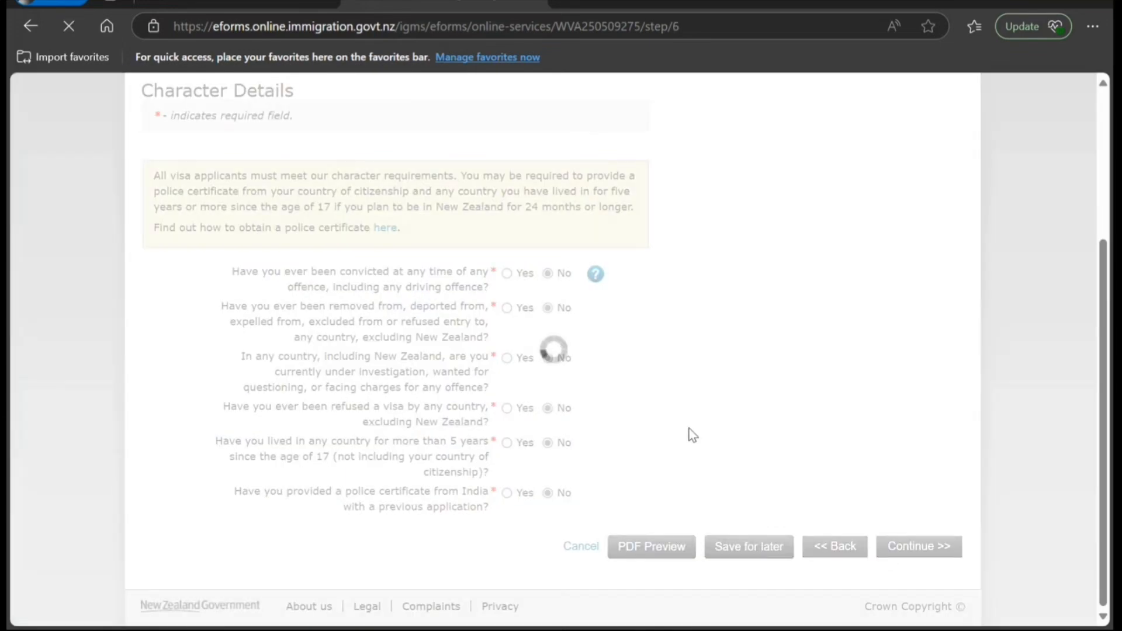
- Answer No to currently working and continue past the empty Work History form
scroll(693, 431, down, 2)
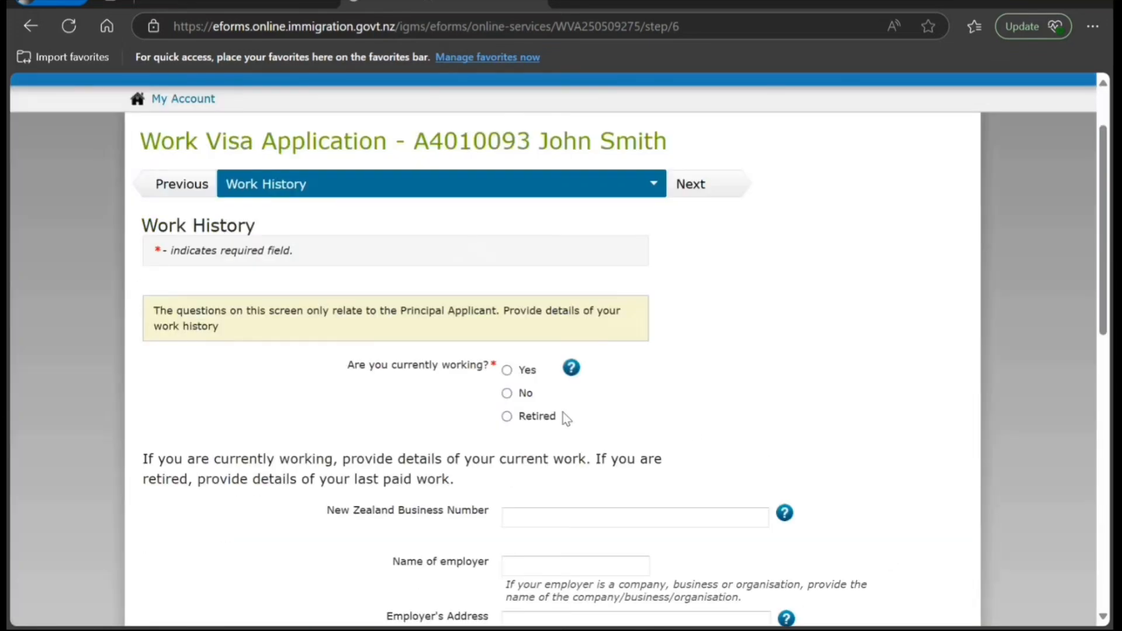
click(507, 393)
scroll(350, 401, down, 2)
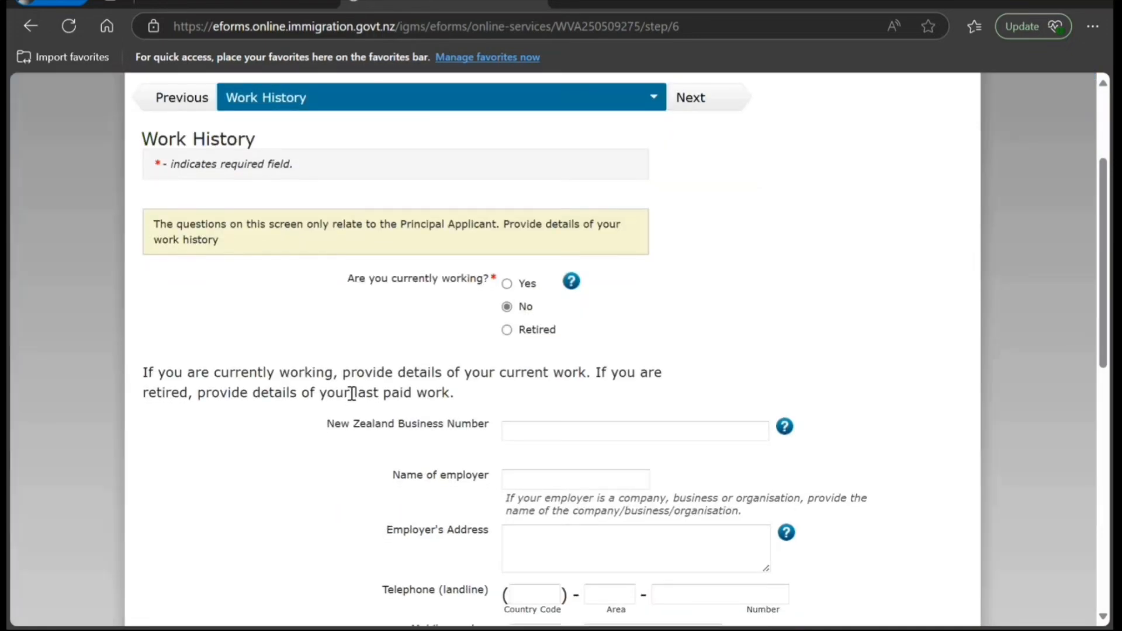
scroll(353, 392, down, 2)
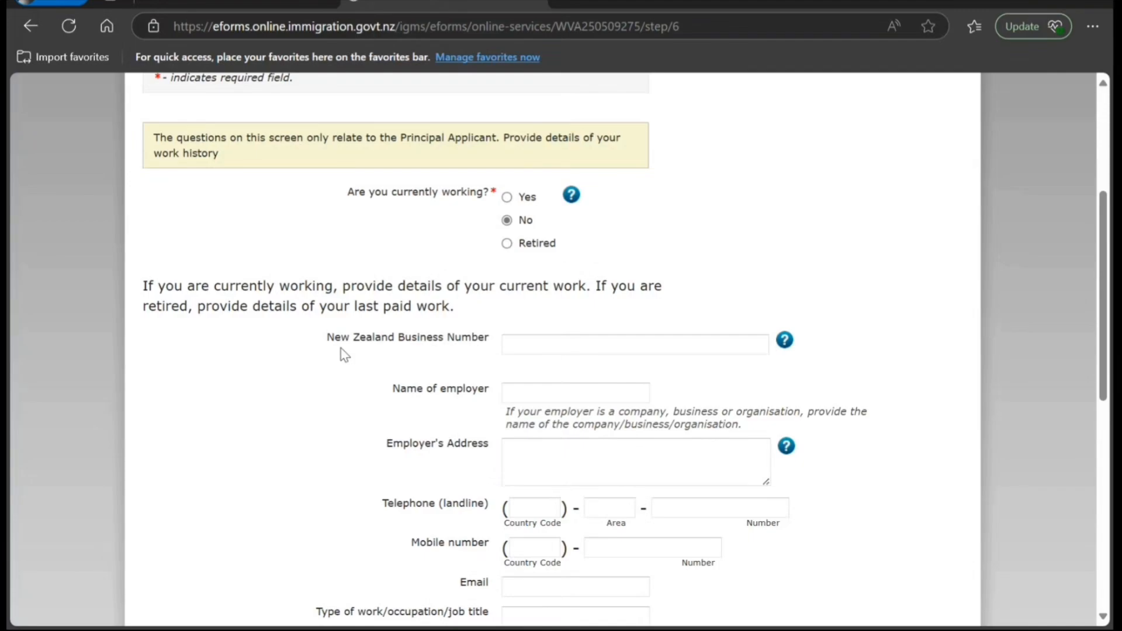
scroll(341, 348, down, 12)
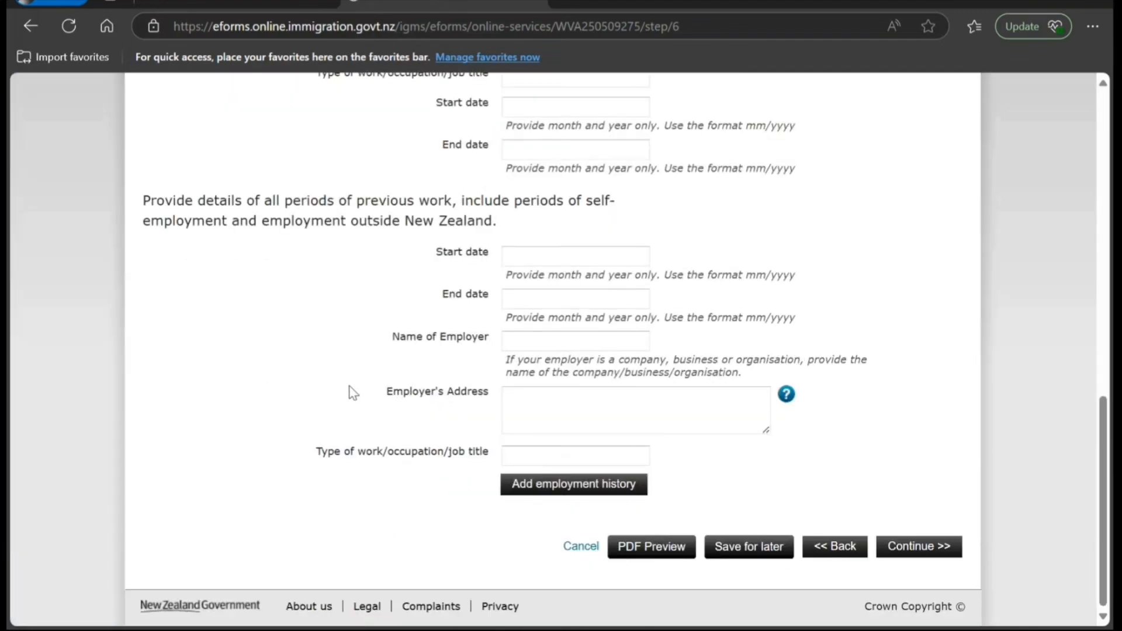
scroll(353, 392, up, 4)
scroll(349, 390, down, 4)
scroll(349, 389, up, 6)
scroll(350, 388, down, 6)
click(882, 552)
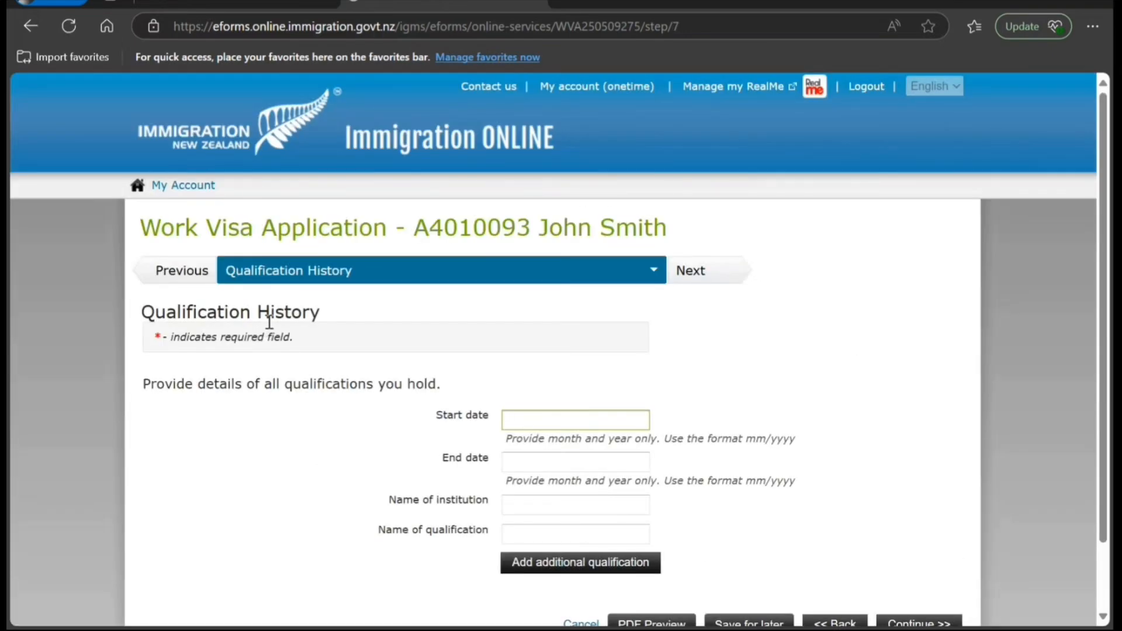
- Enter qualification start date 05/2021 and end date 05/2025
scroll(270, 322, down, 2)
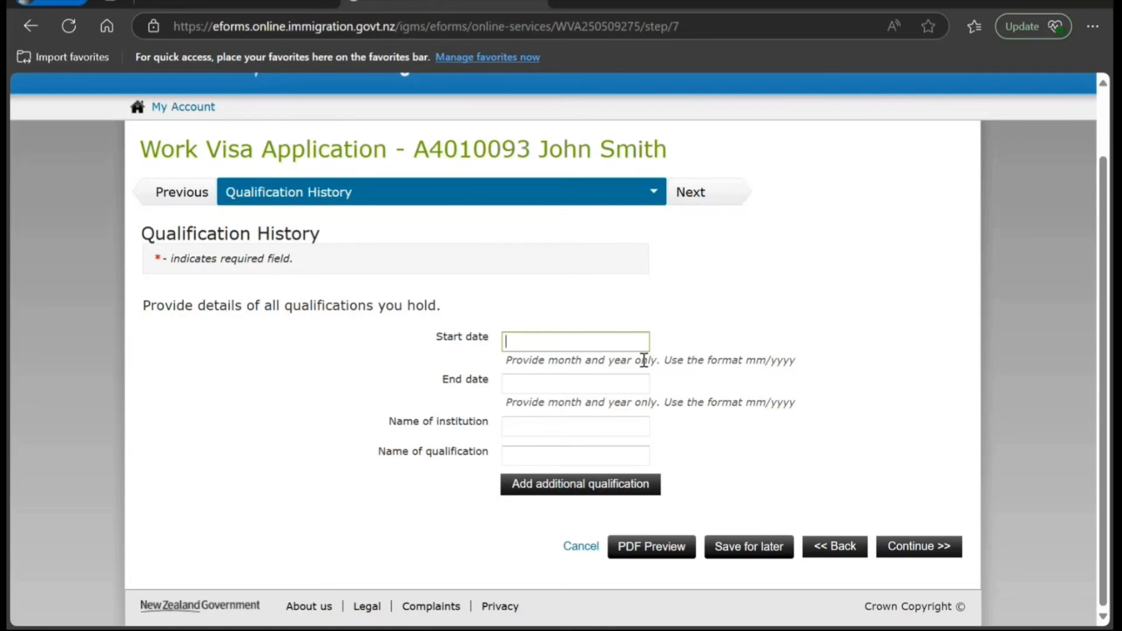
text(05/2021)
key(Tab)
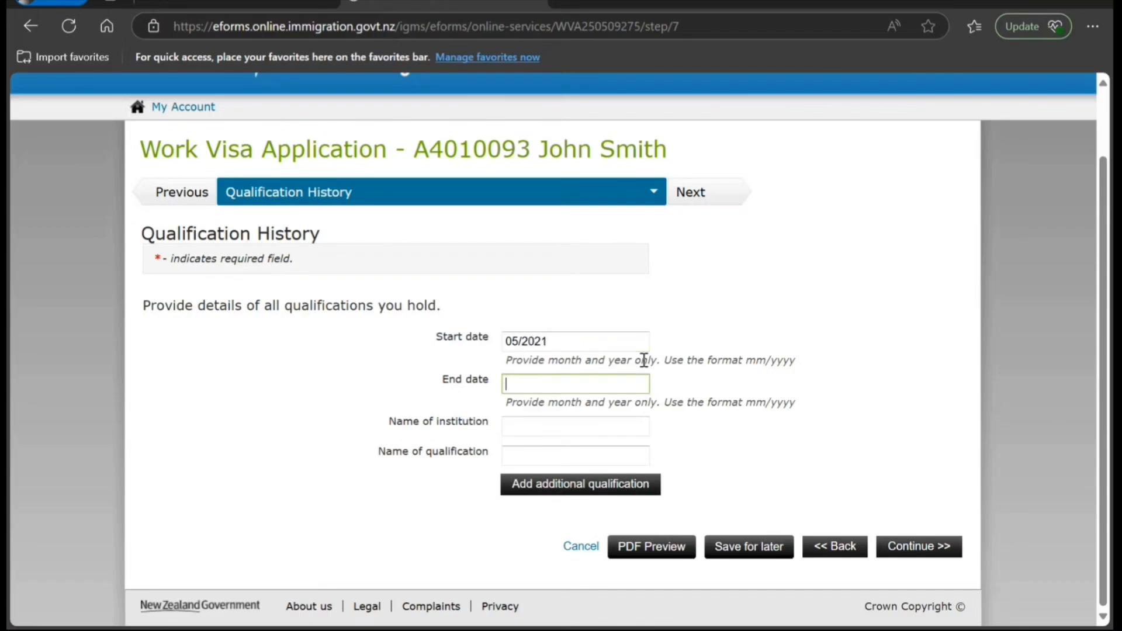
text(05/2025)
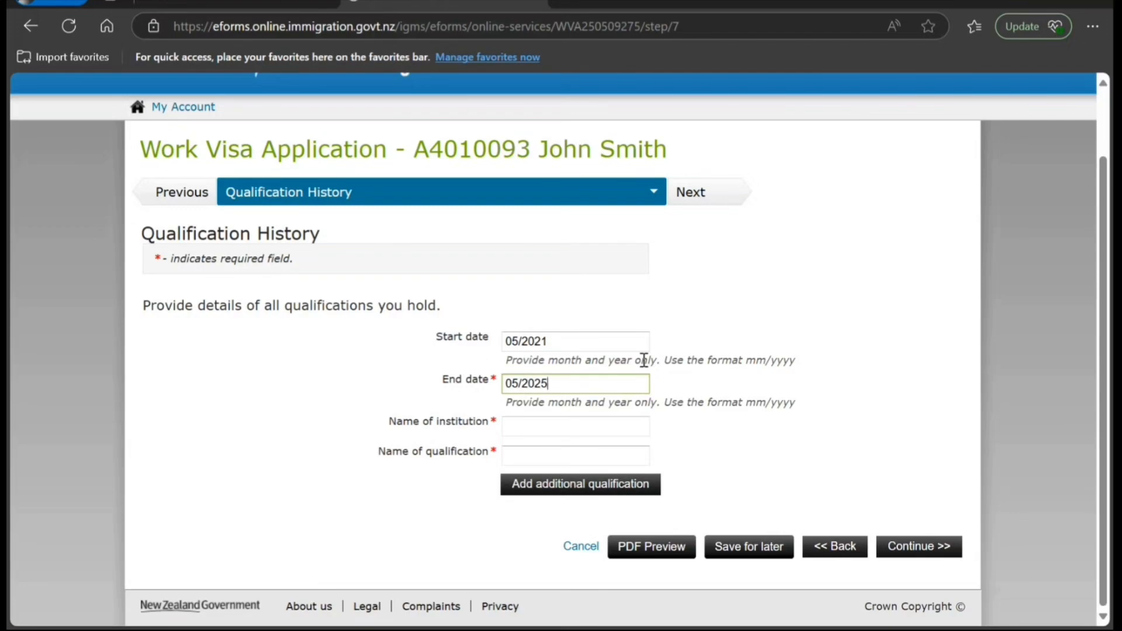
- Enter institution NZ IT and qualification B.Tech in IT, then continue
click(534, 428)
text(N)
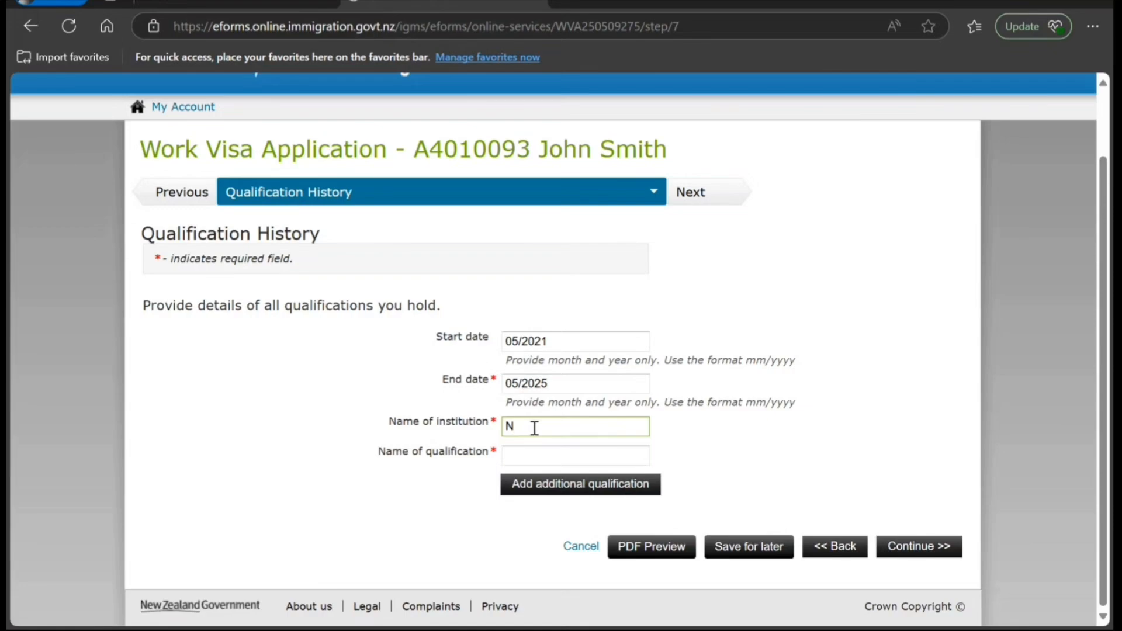
text(Z Medical)
key(Tab)
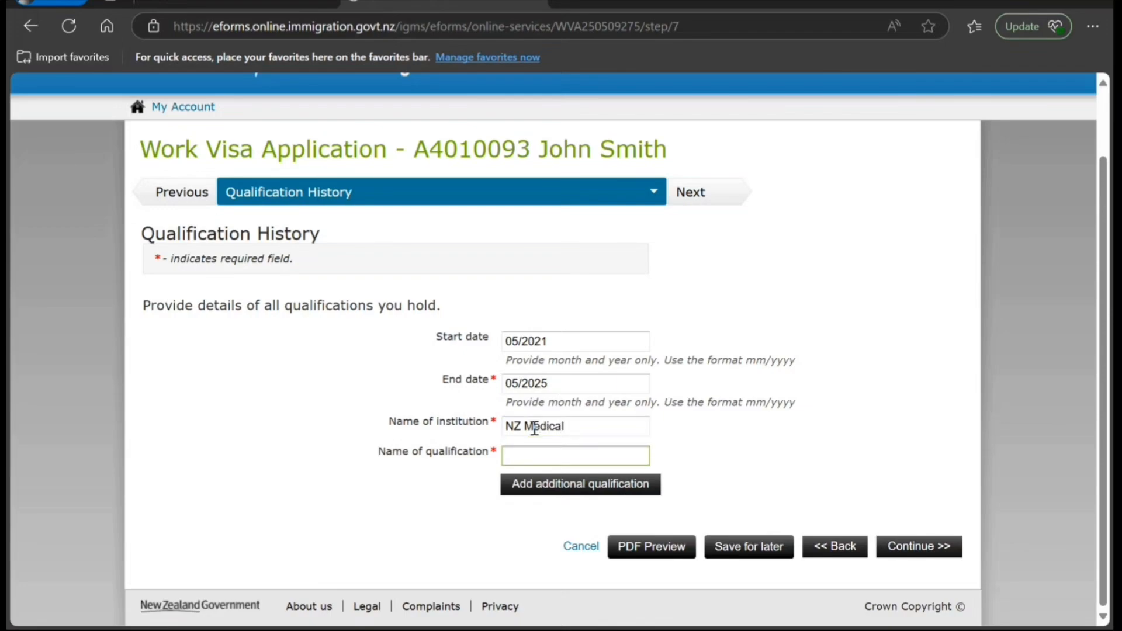
text(M)
key(BackSpace)
drag(591, 422, 528, 415)
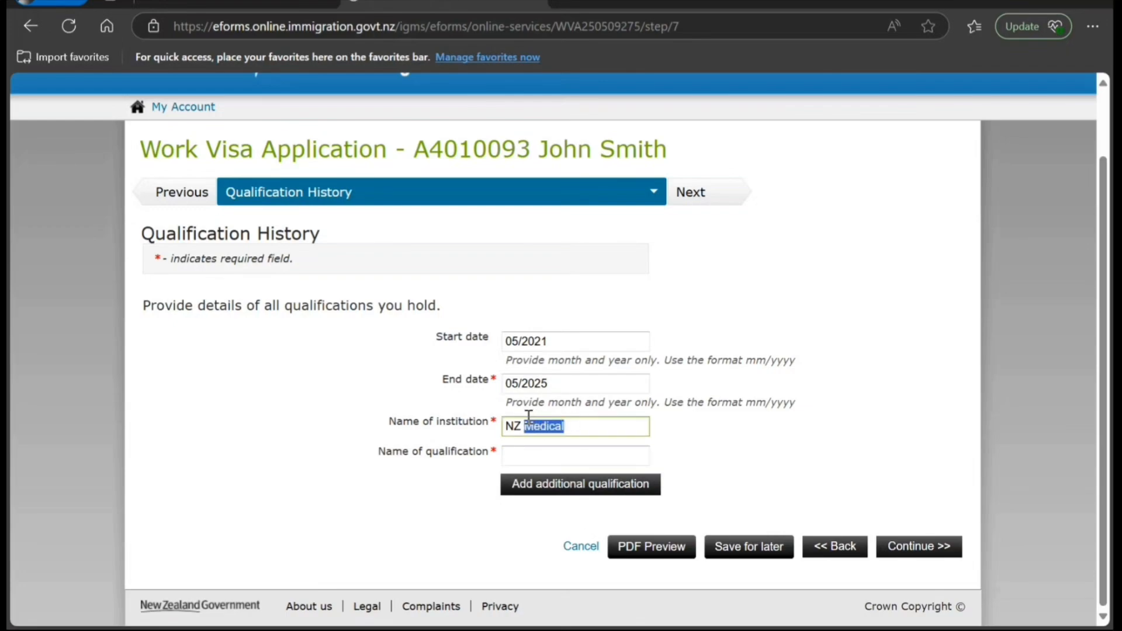
text(IT)
key(Tab)
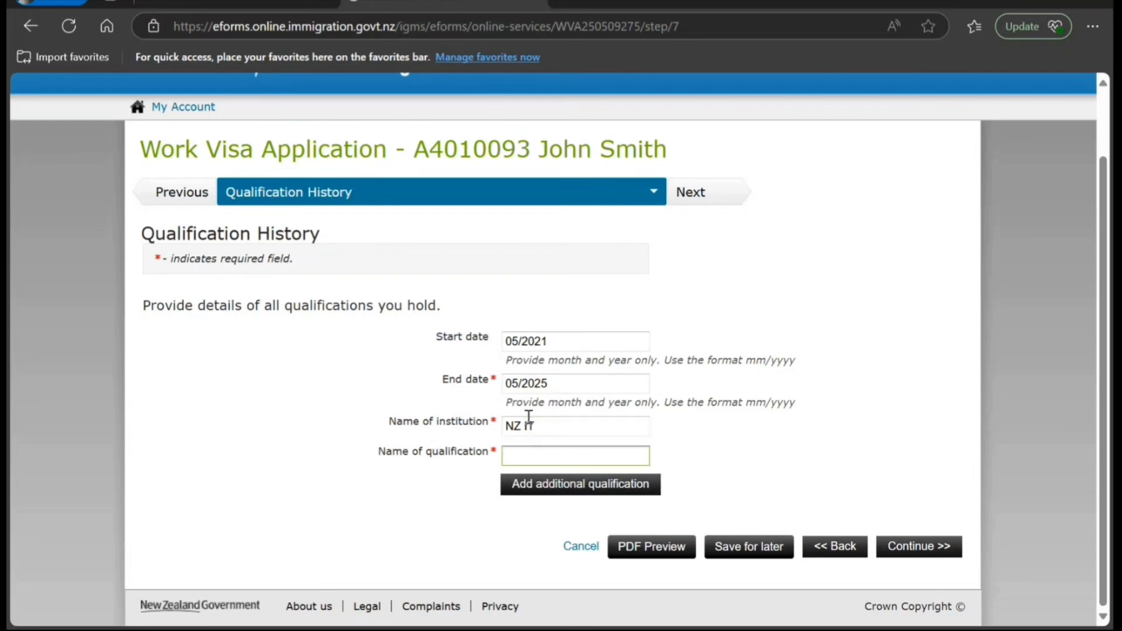
text(B.Tech in IT)
click(885, 547)
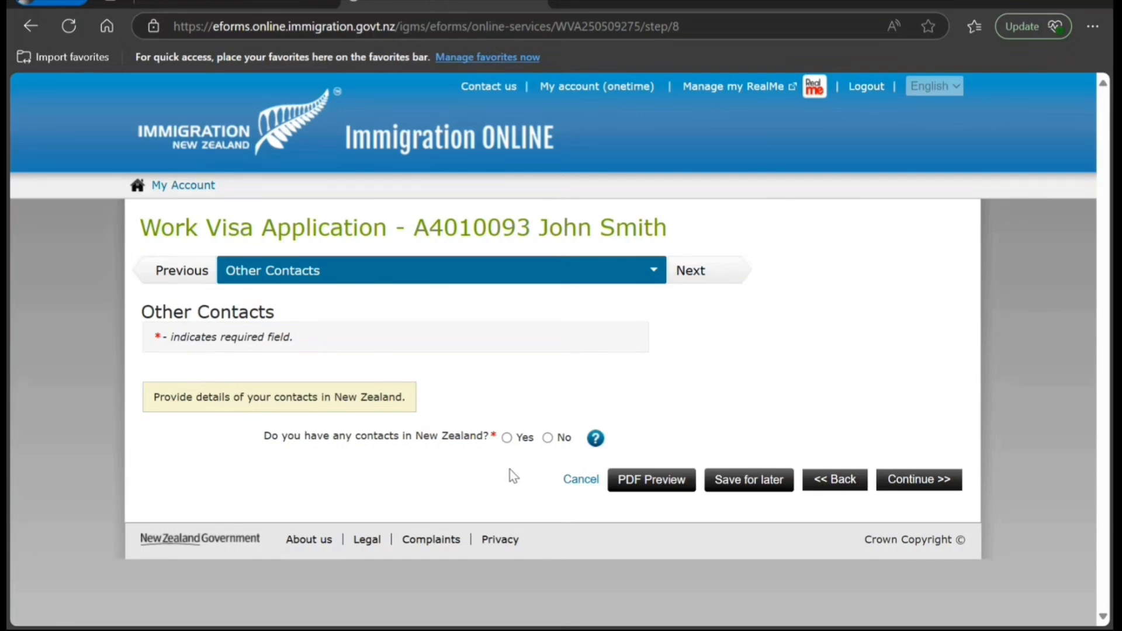
- Answer No to having contacts in New Zealand and continue
click(508, 438)
click(547, 439)
click(506, 439)
scroll(439, 533, down, 5)
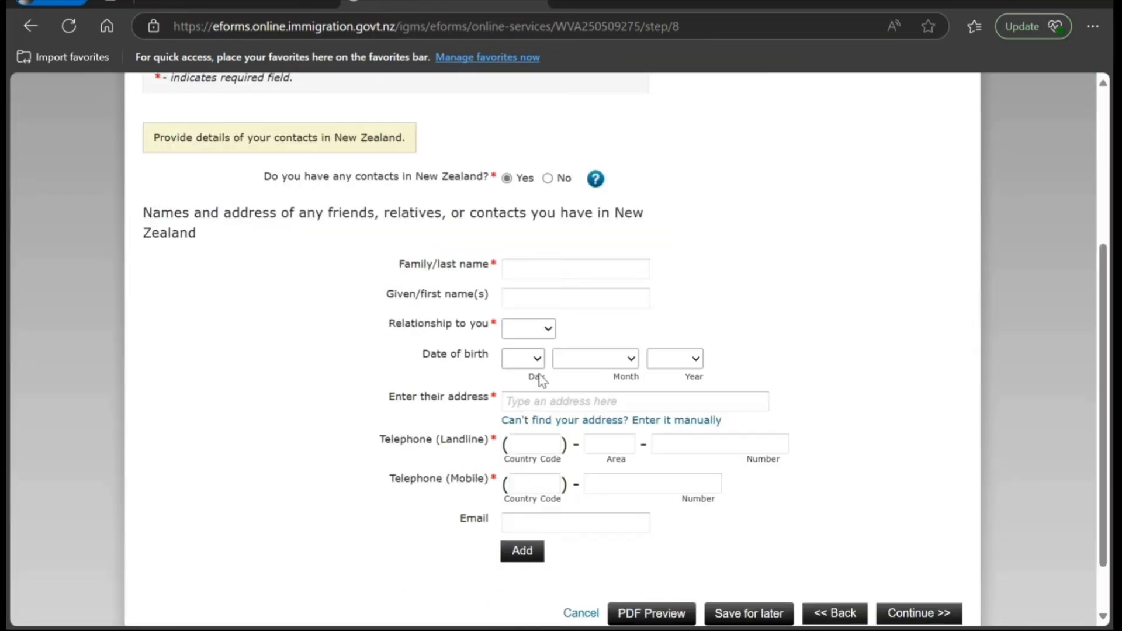
click(548, 178)
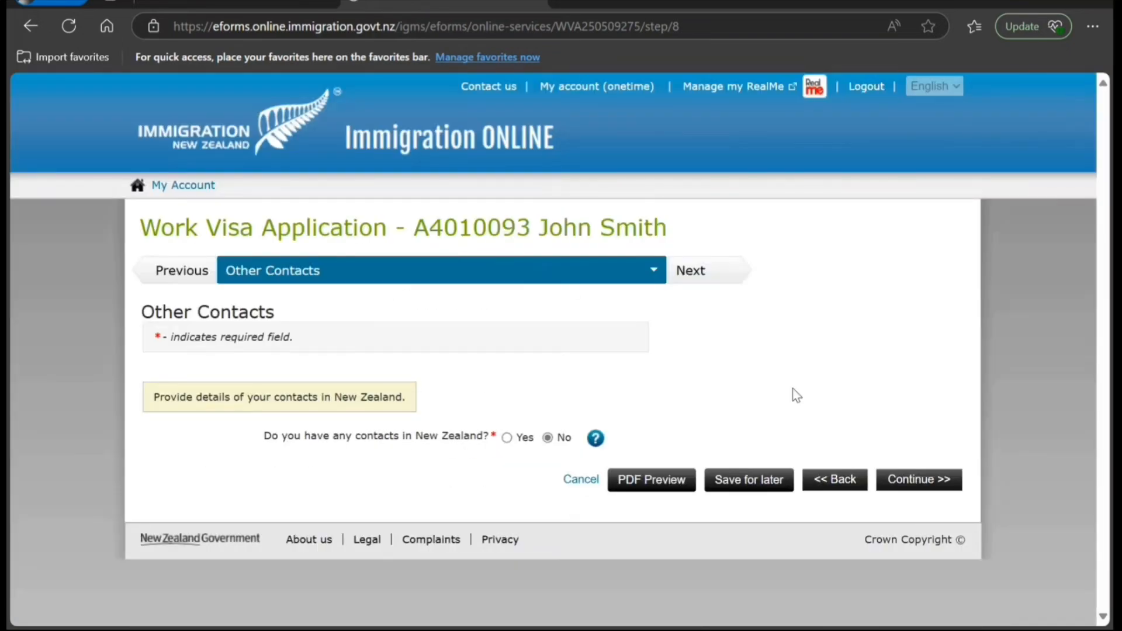
click(894, 479)
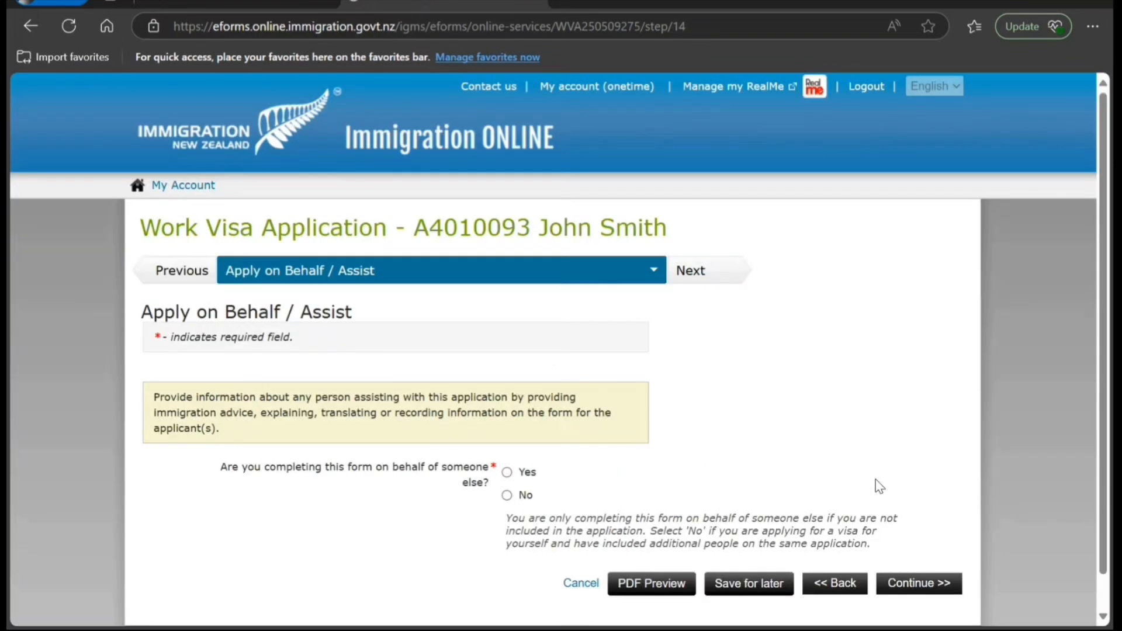
- Answer No to applying on someone's behalf and No to immigration advice, then continue
click(507, 495)
scroll(692, 478, down, 2)
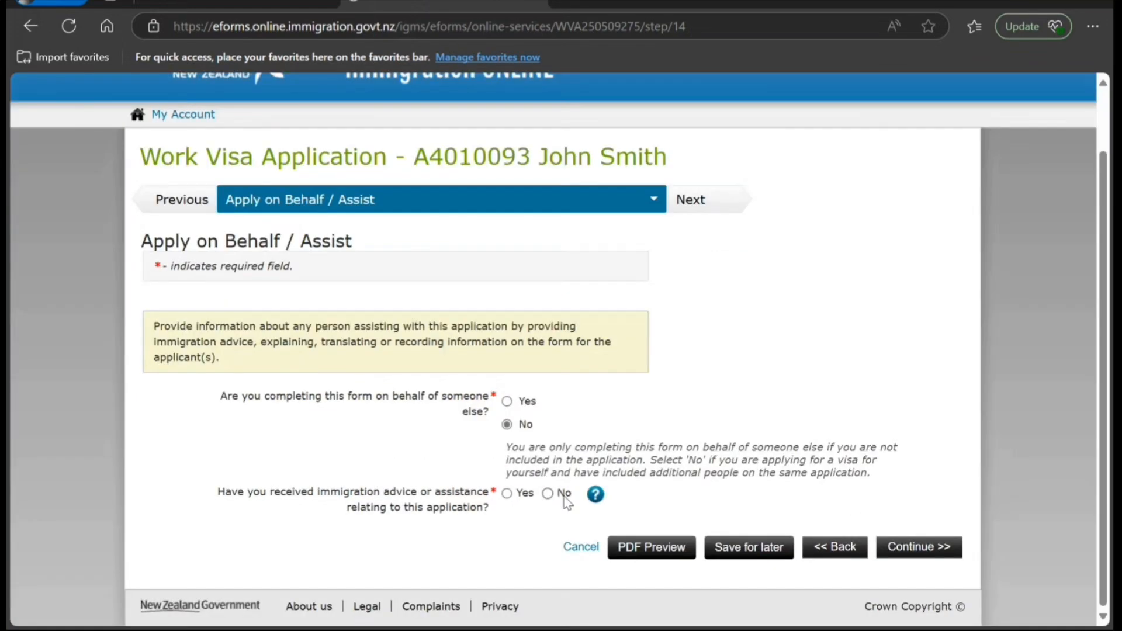
click(548, 495)
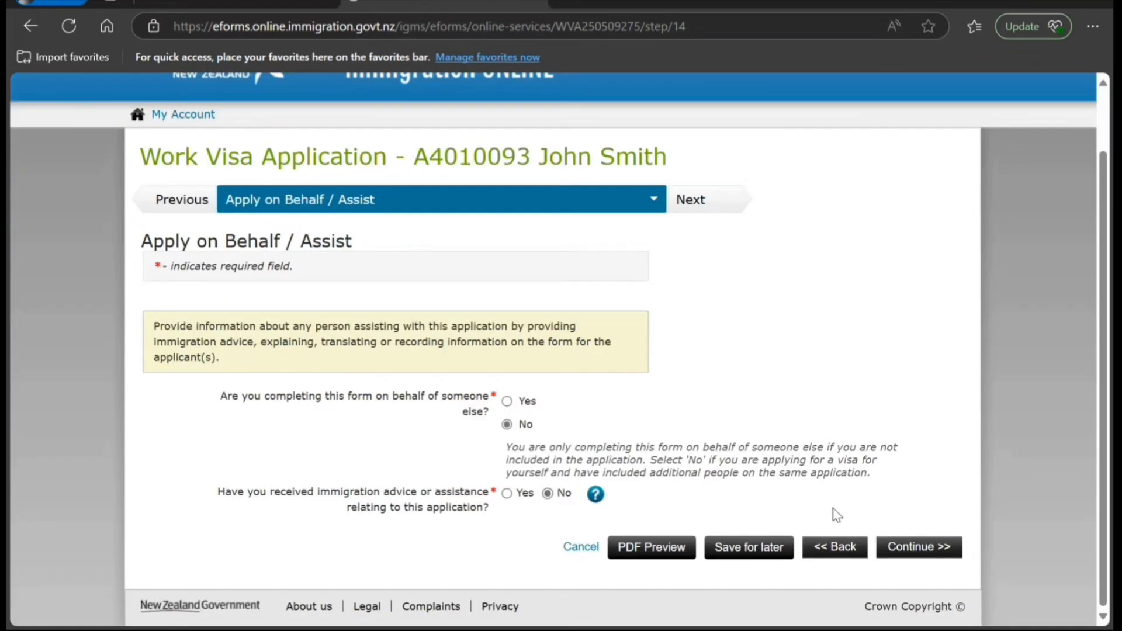
click(894, 552)
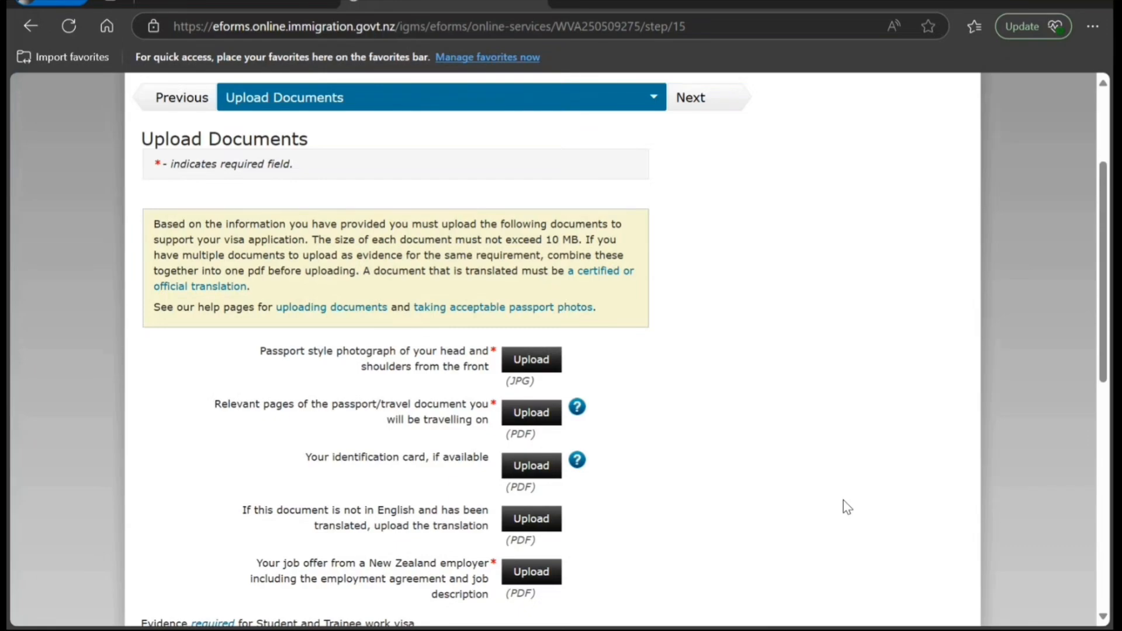
- Answer Yes to providing other documents, revealing the Document type fields
scroll(846, 505, down, 2)
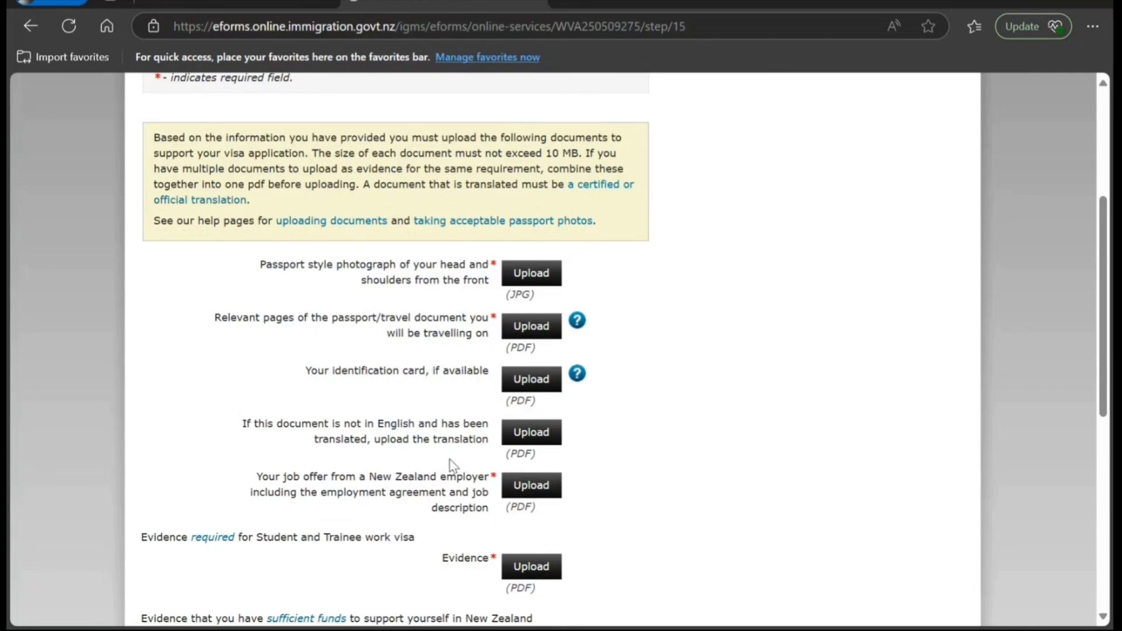
scroll(450, 466, down, 2)
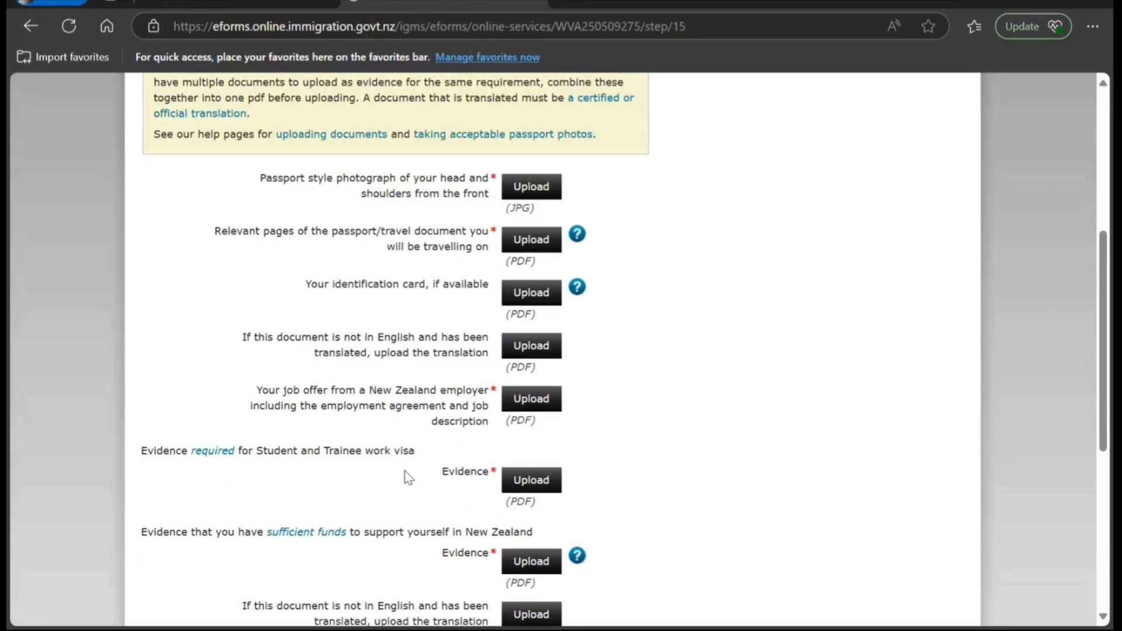
scroll(409, 473, down, 2)
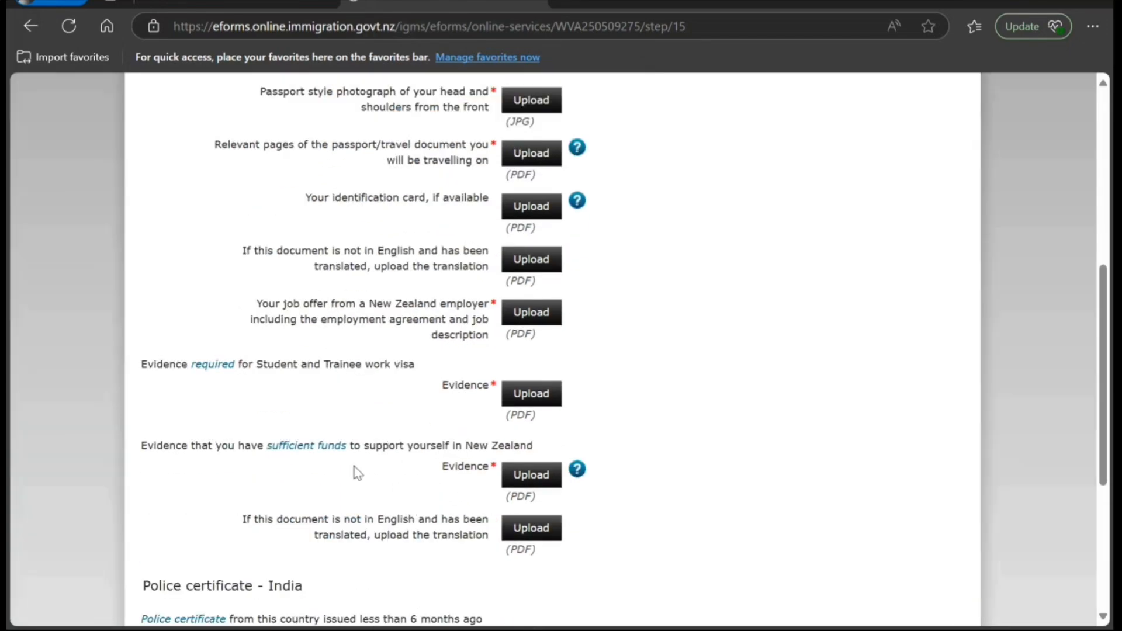
scroll(440, 510, down, 2)
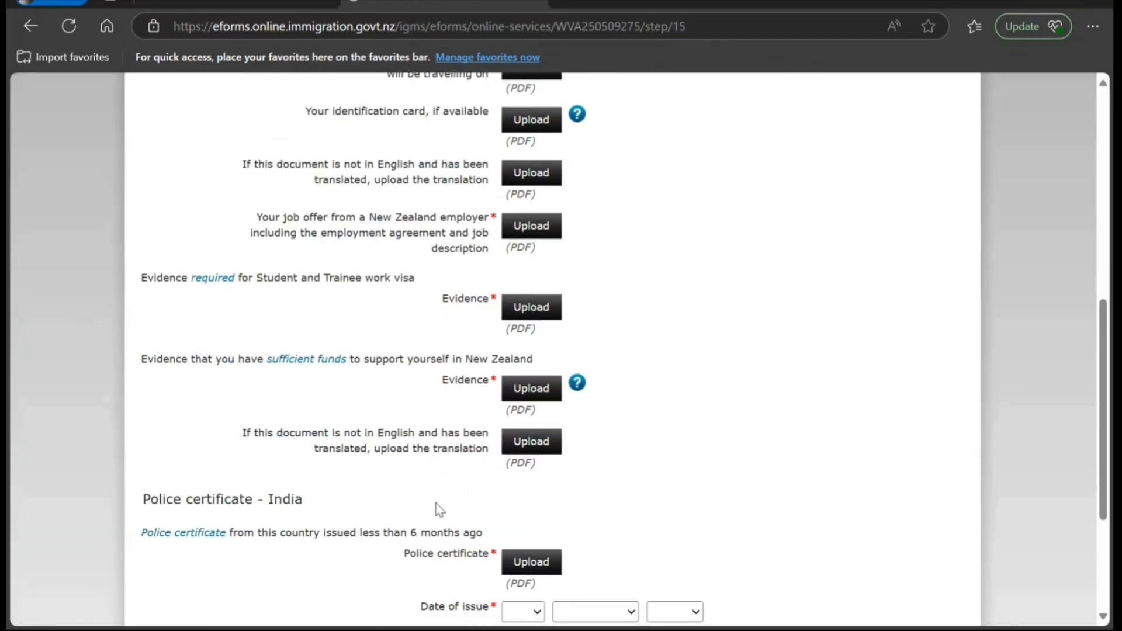
scroll(434, 501, down, 2)
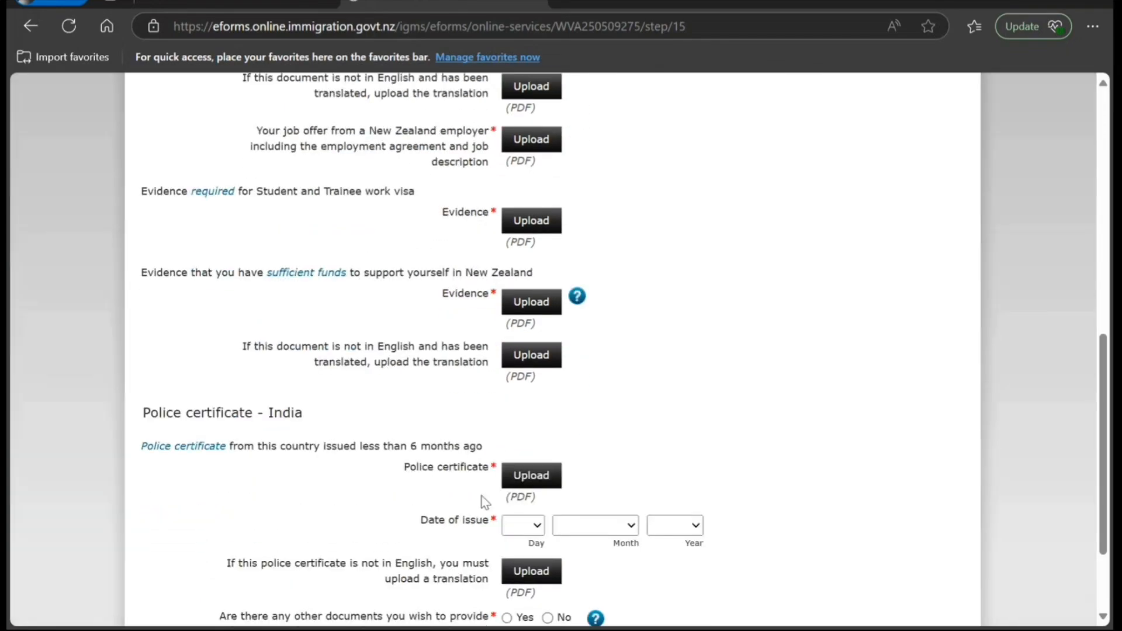
scroll(483, 501, down, 3)
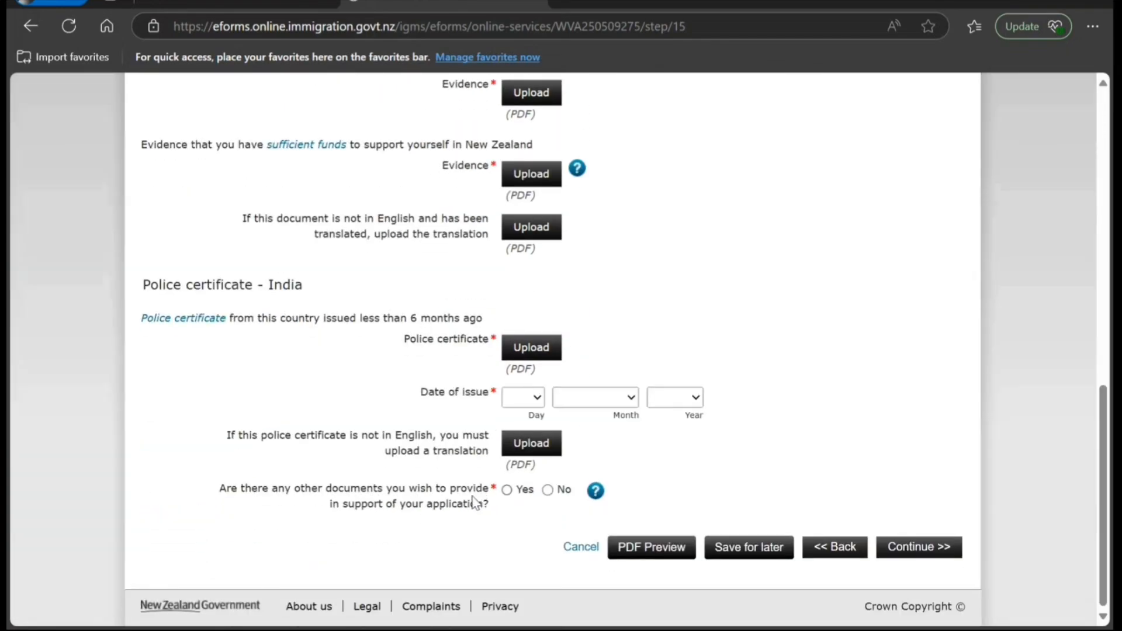
click(507, 490)
scroll(472, 512, down, 3)
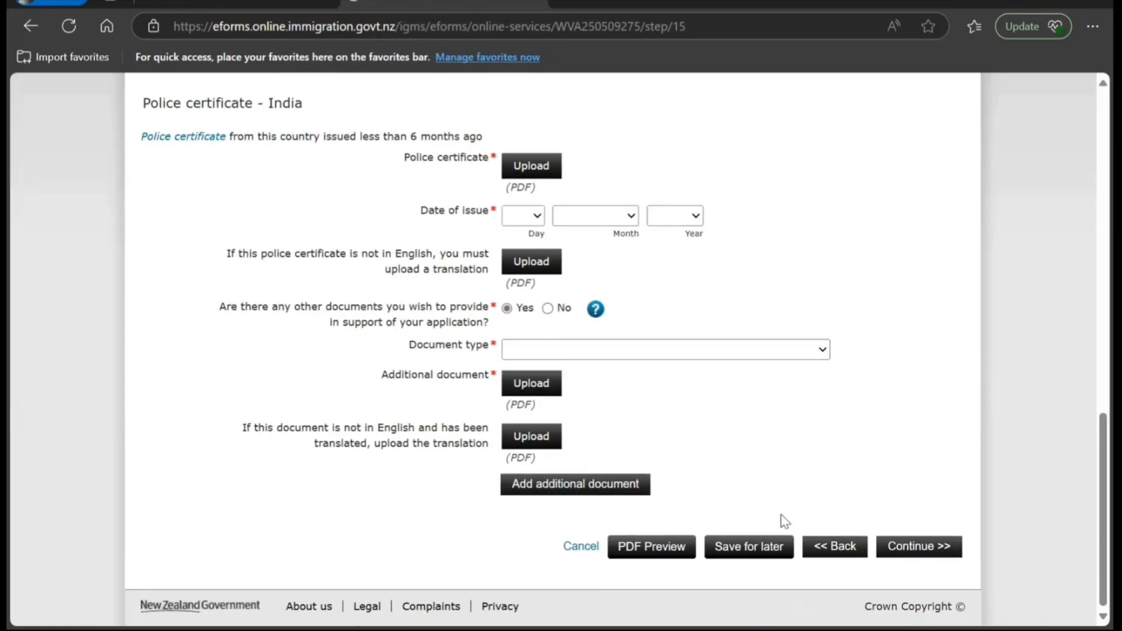